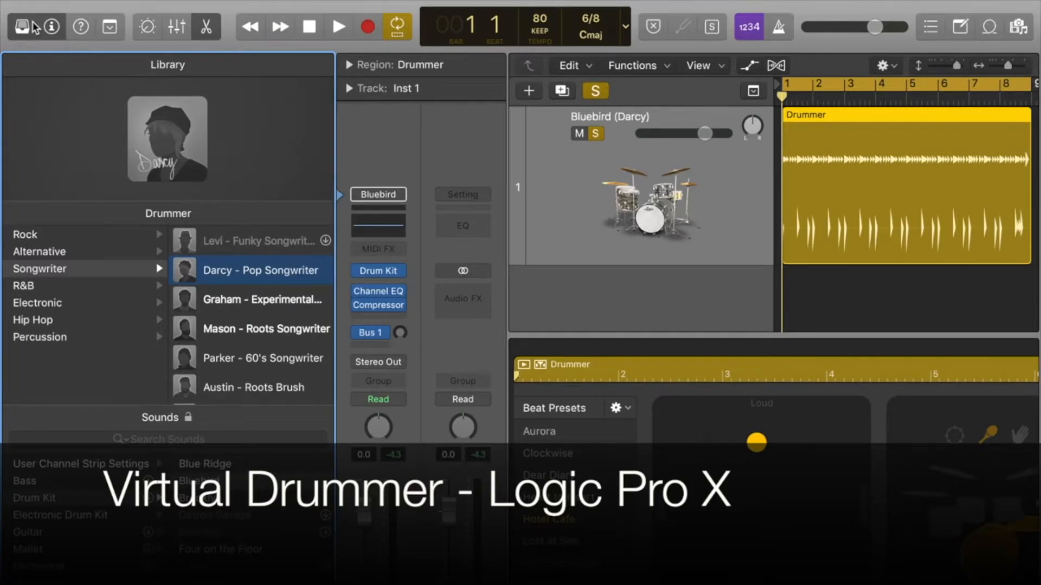
- Hide the Library, and audition the Drummer region from the start before returning the playhead to bar 1
click(32, 26)
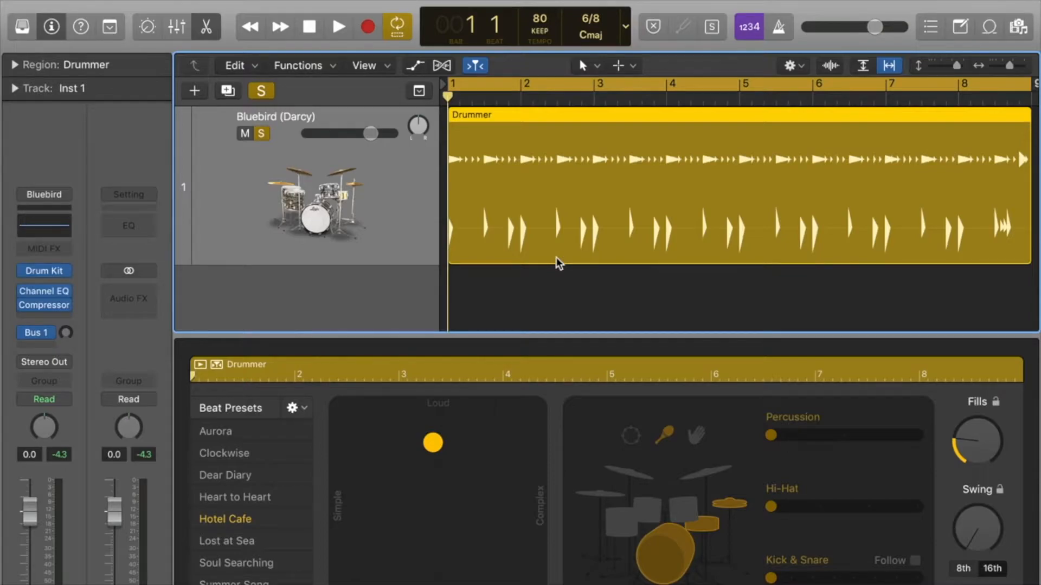
key(space)
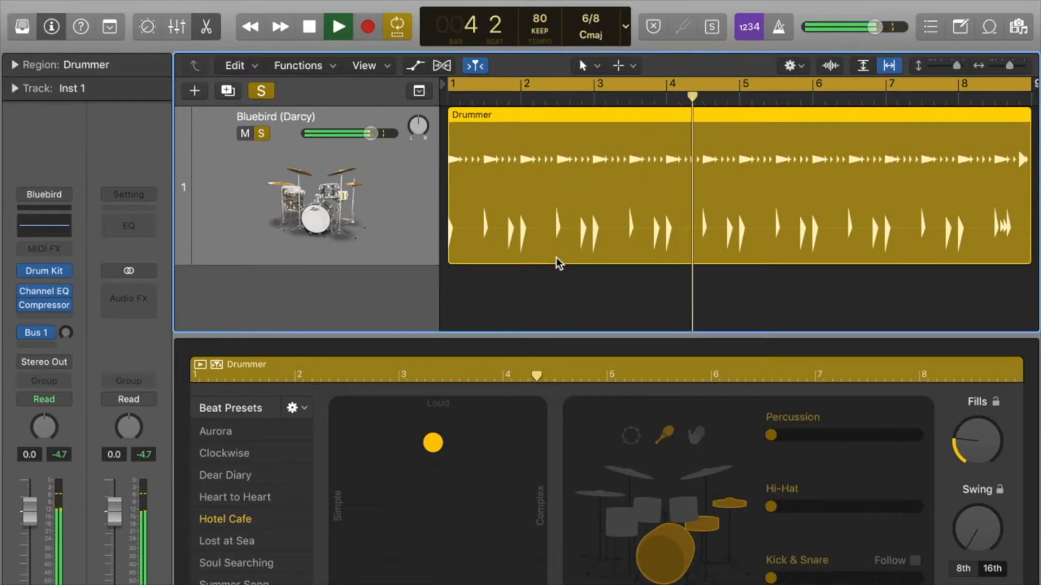
key(space)
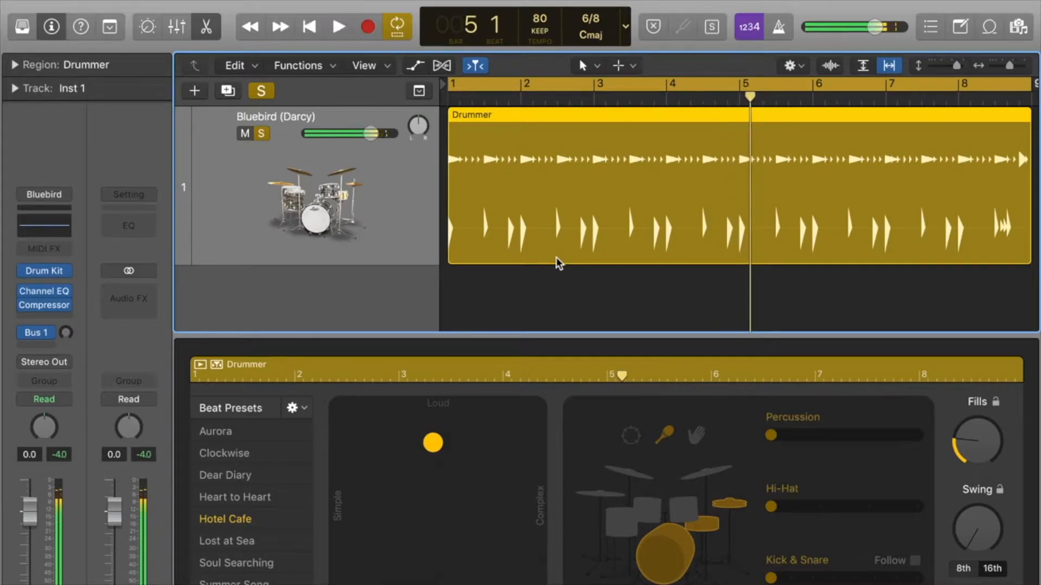
key(Return)
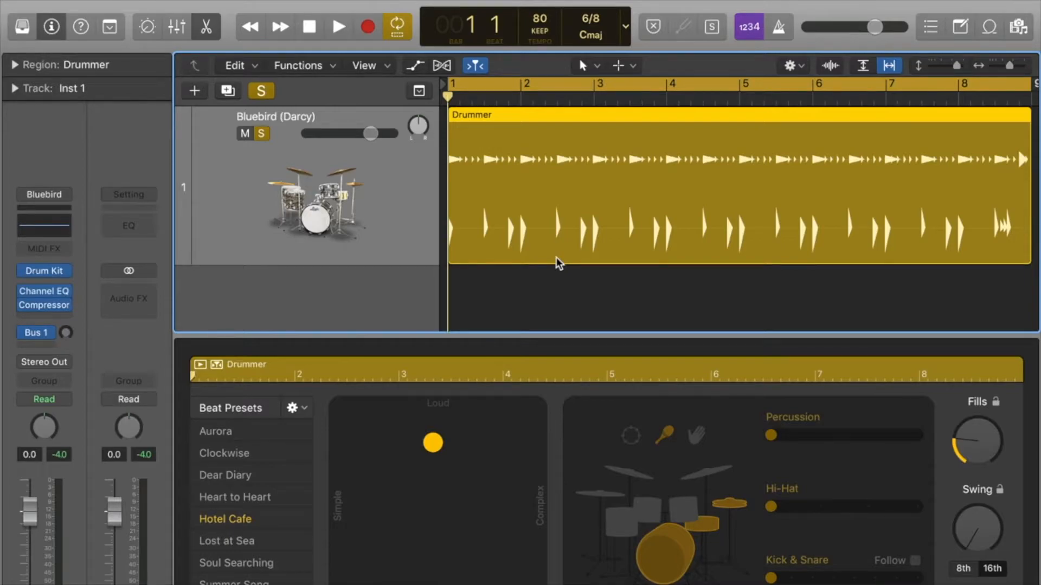
- Open Drum Kit Designer for the Bluebird track and audition its crash, toms, snare and hi-hat
mouse_move(52, 268)
click(42, 273)
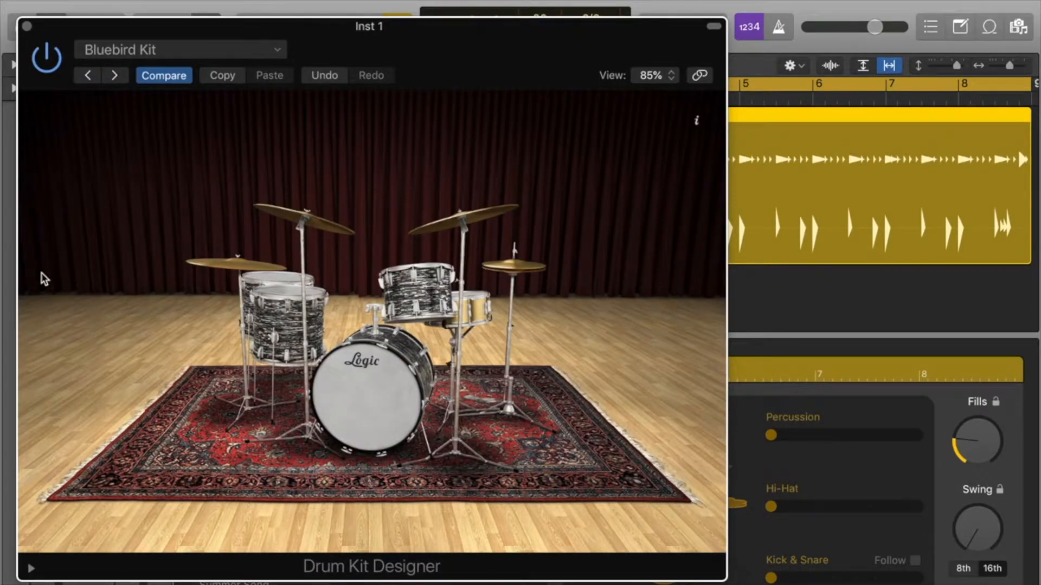
drag(296, 23, 416, 42)
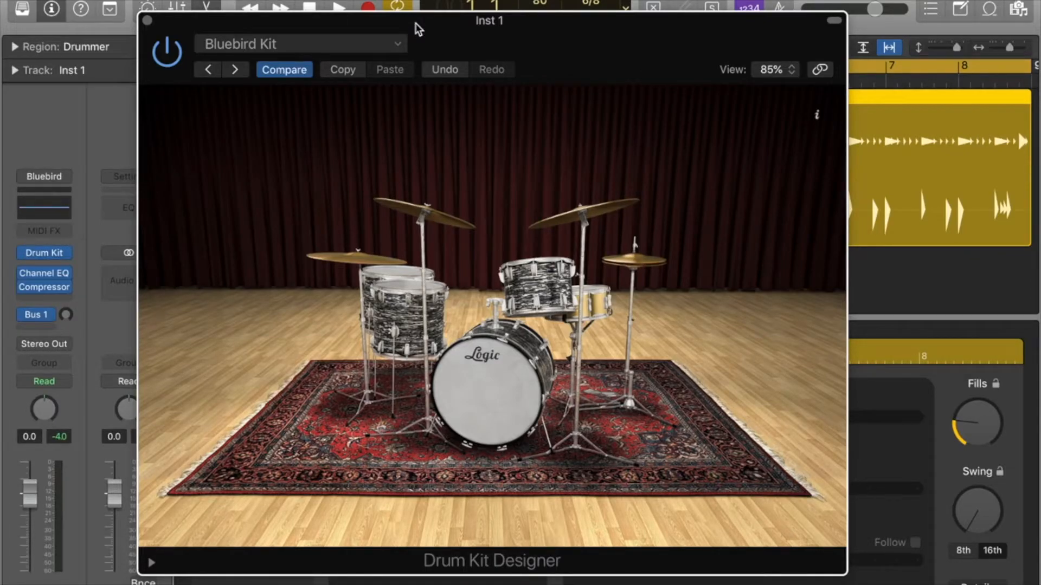
click(407, 206)
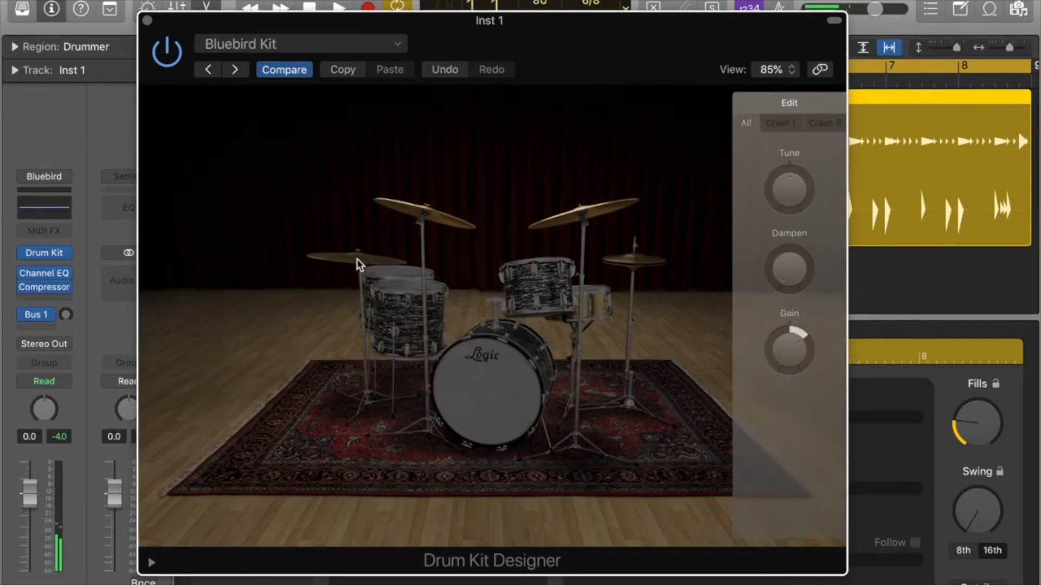
click(414, 298)
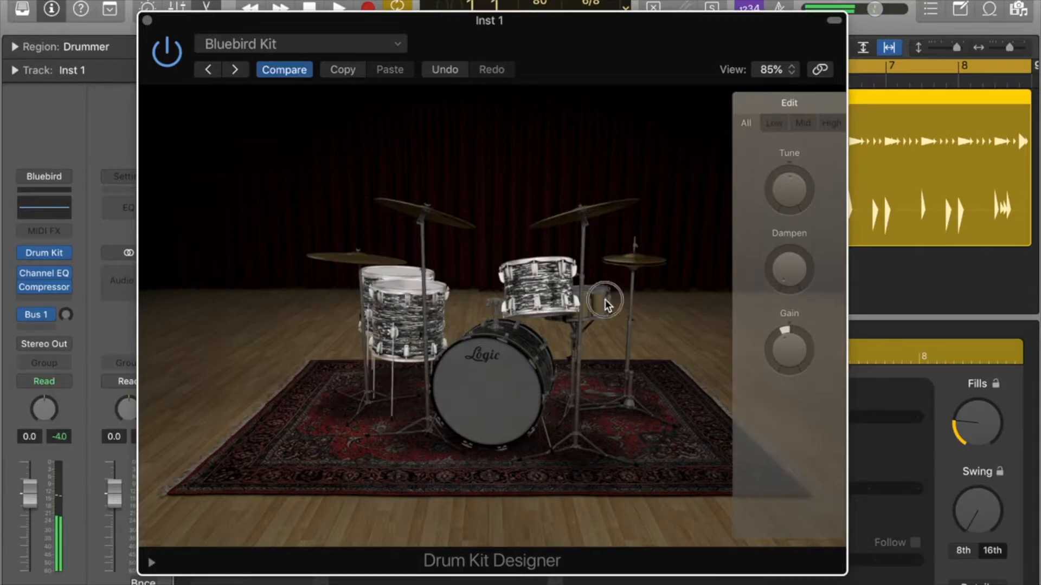
click(642, 255)
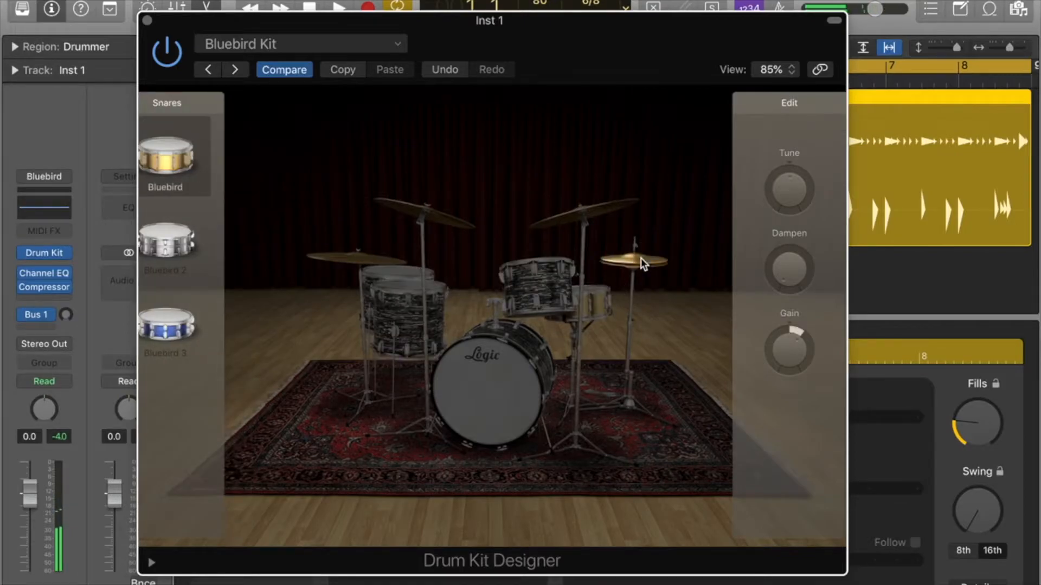
- Try the snare tuned down to -228 cent, audition it, and bring the tuning back up to about -6 cent
click(596, 299)
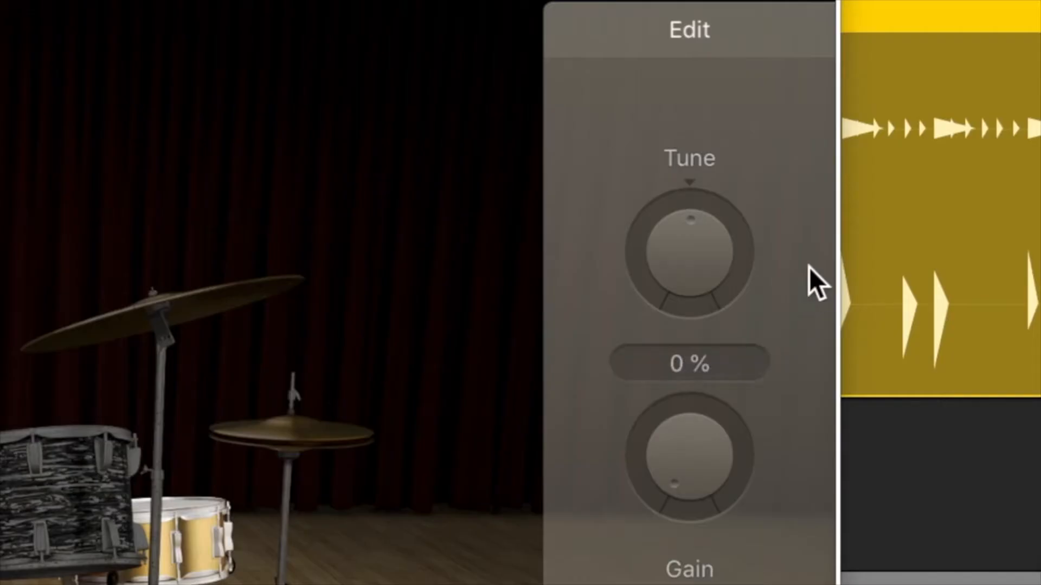
drag(682, 238, 676, 298)
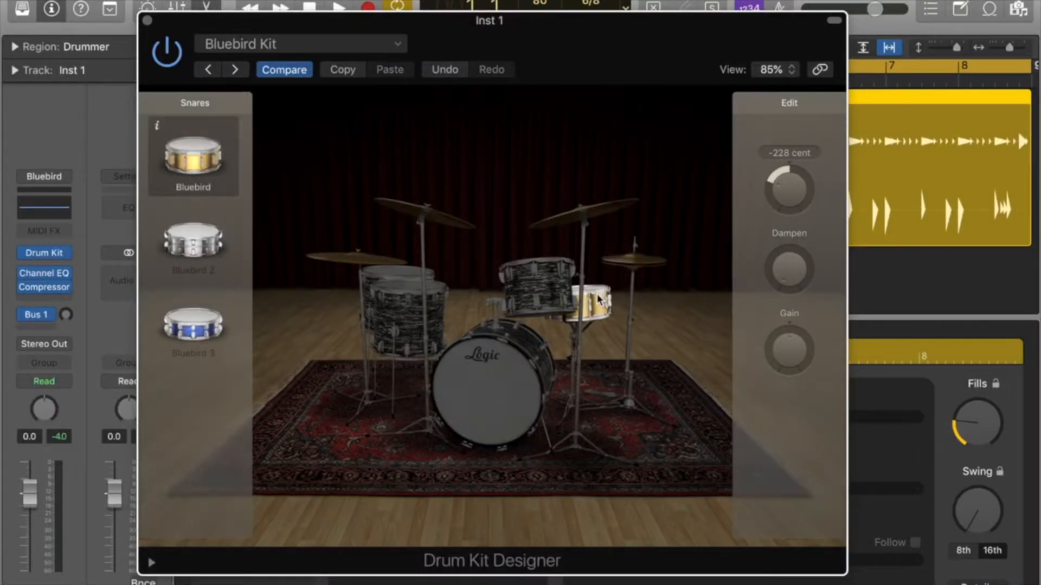
click(597, 302)
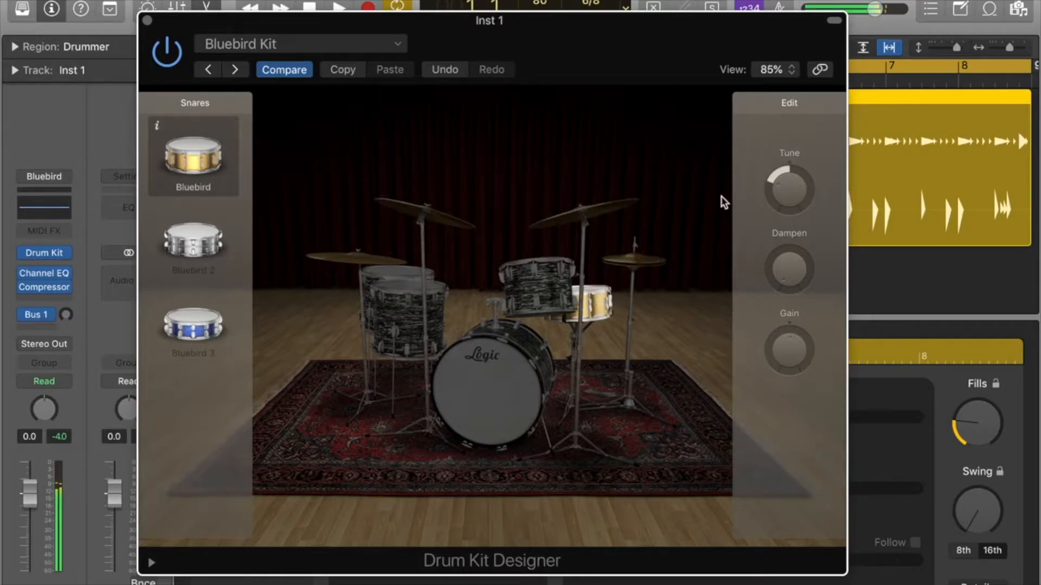
drag(780, 203, 790, 172)
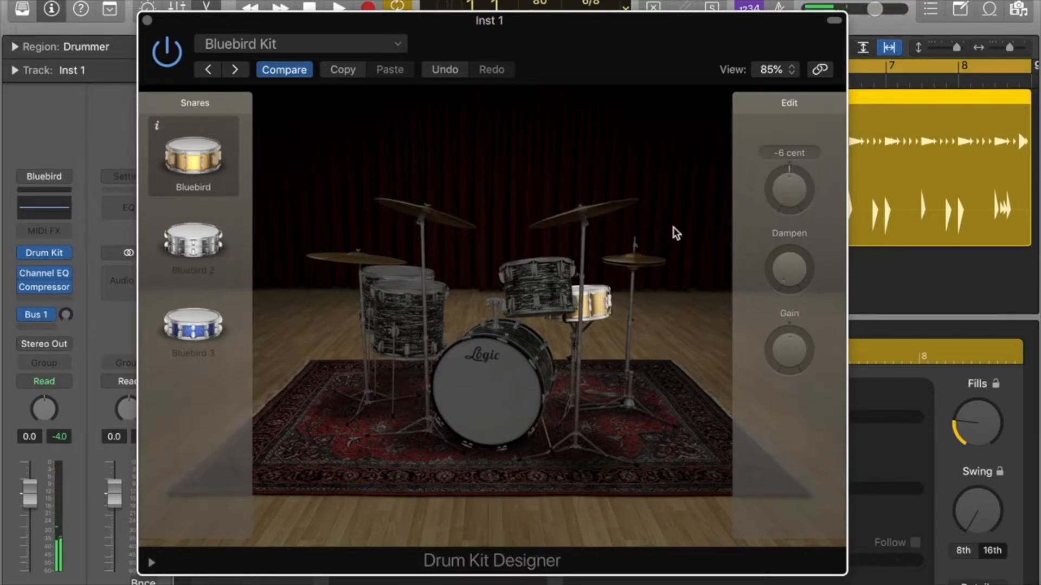
- Audition the snare near its original pitch, lower its Tune setting well below zero and audition it again
click(598, 303)
drag(784, 180, 784, 213)
click(604, 305)
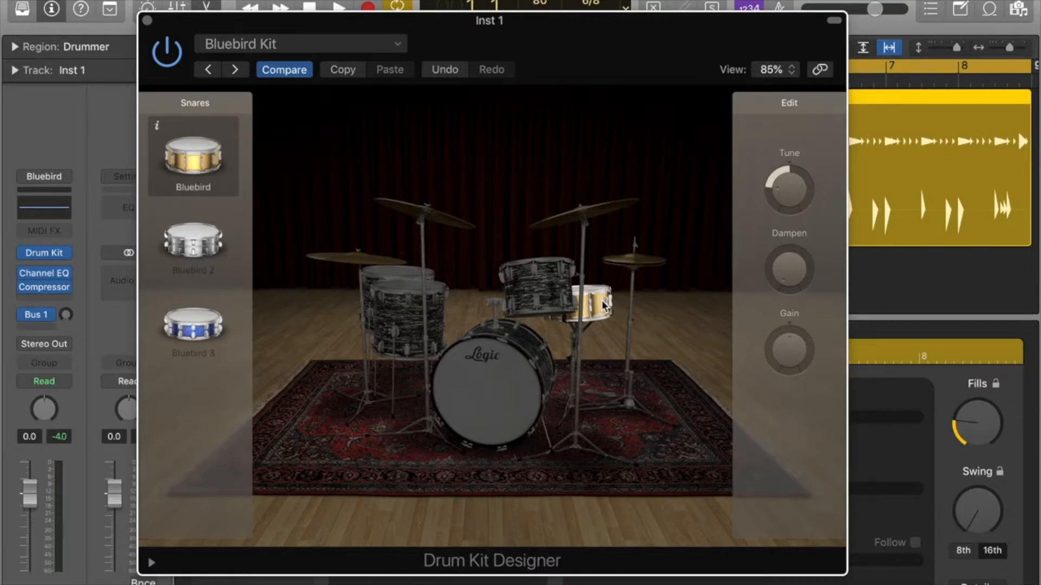
- Lower the Tune setting for all the toms together and audition the high and low toms
click(524, 275)
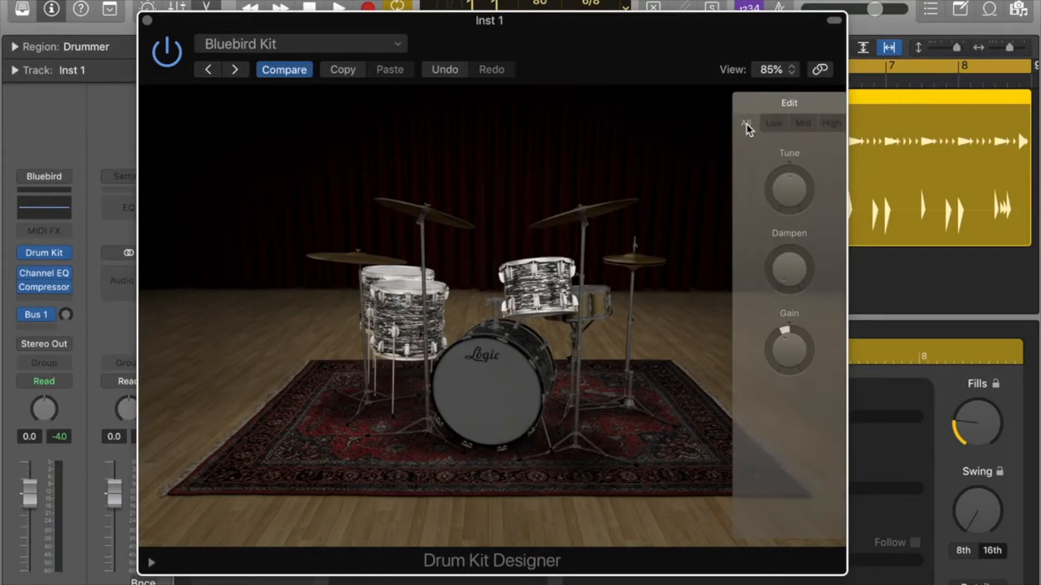
drag(781, 168, 786, 173)
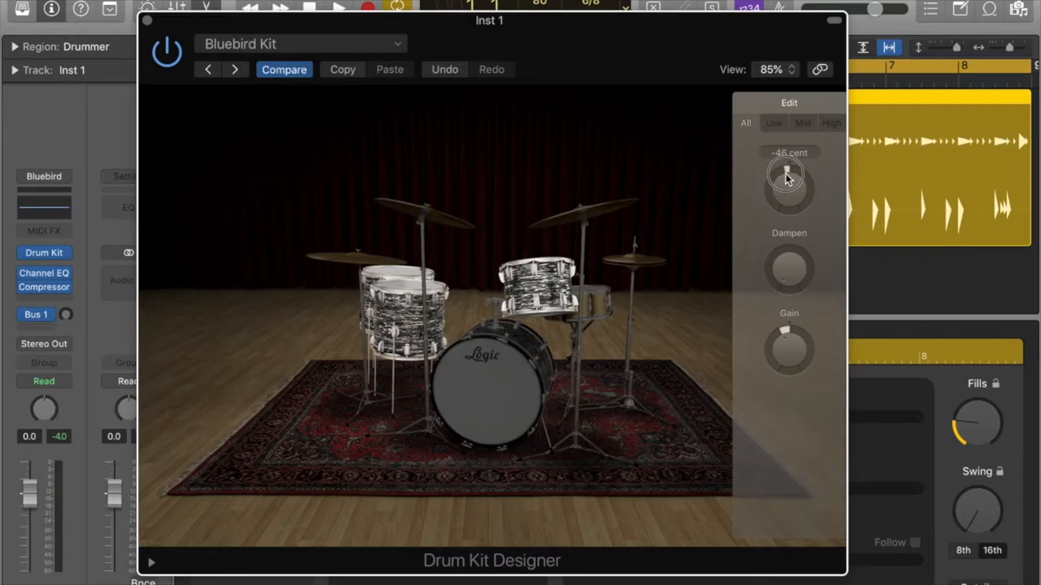
click(399, 275)
click(533, 302)
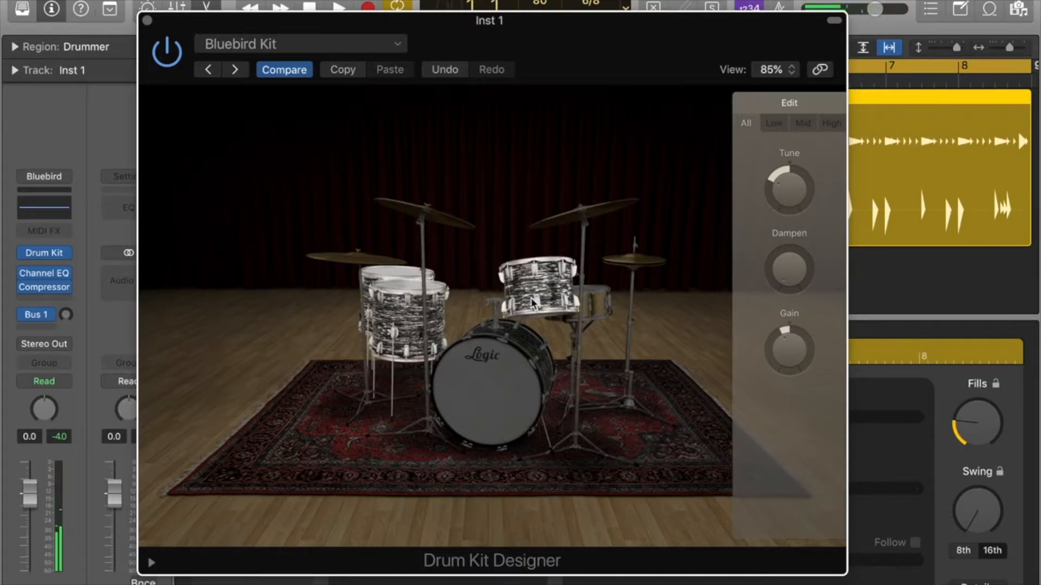
- Lower the kick drum's Tune setting and audition the kick before and after the change
click(510, 346)
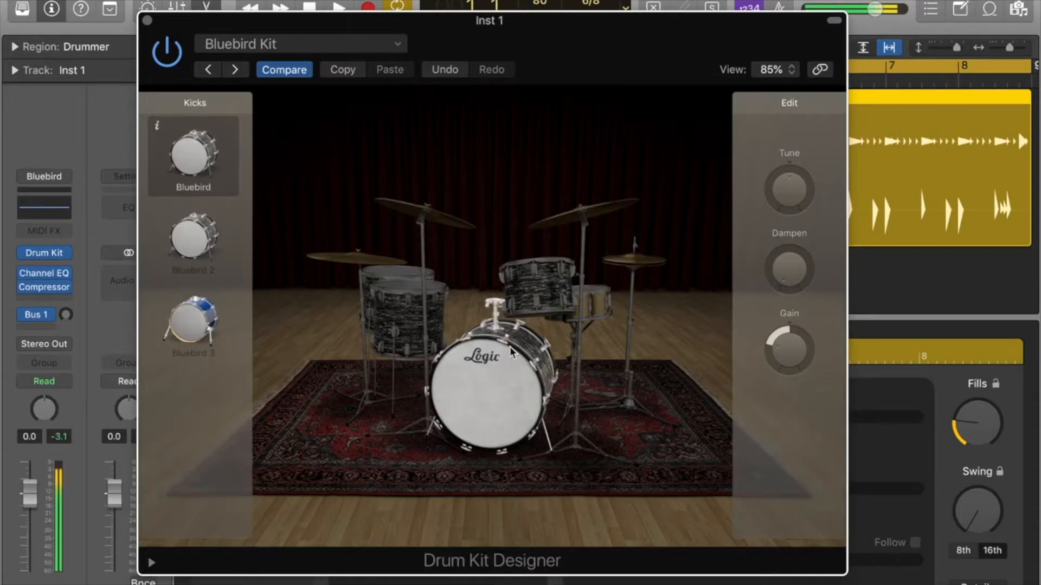
drag(783, 182, 779, 207)
click(457, 382)
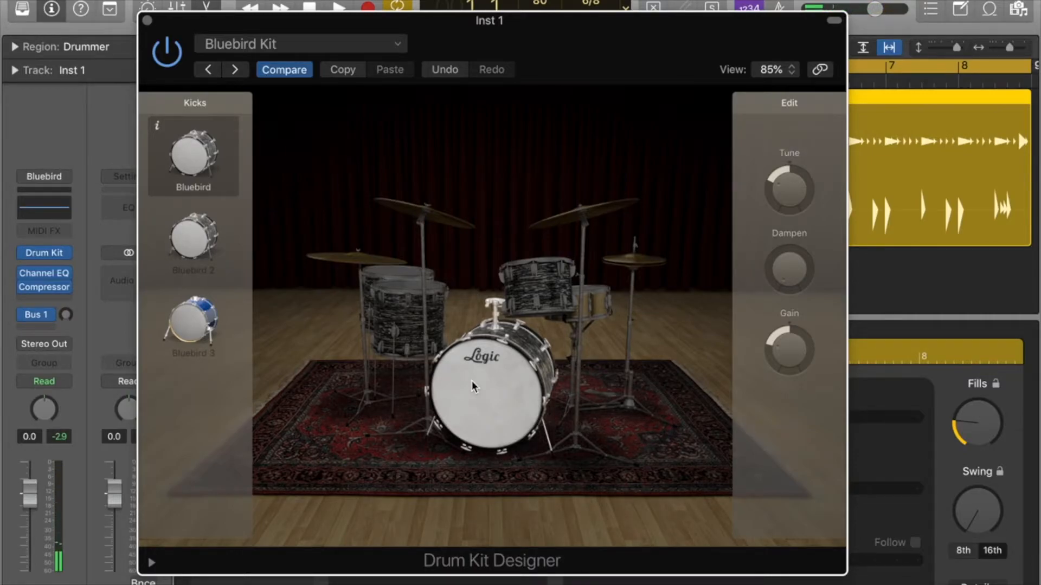
click(472, 386)
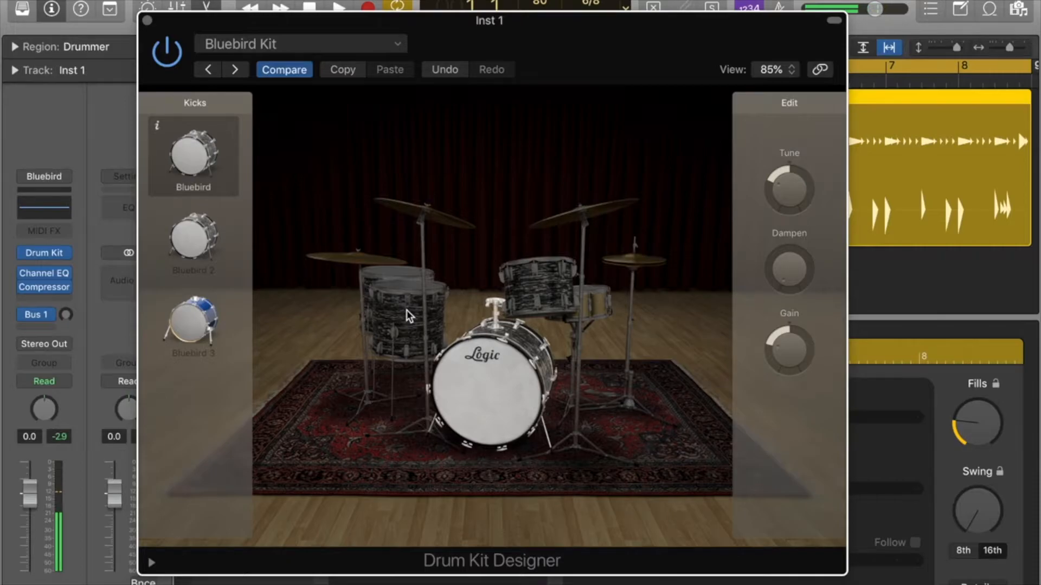
- Audition the detuned toms and snare once more and close Drum Kit Designer
click(391, 275)
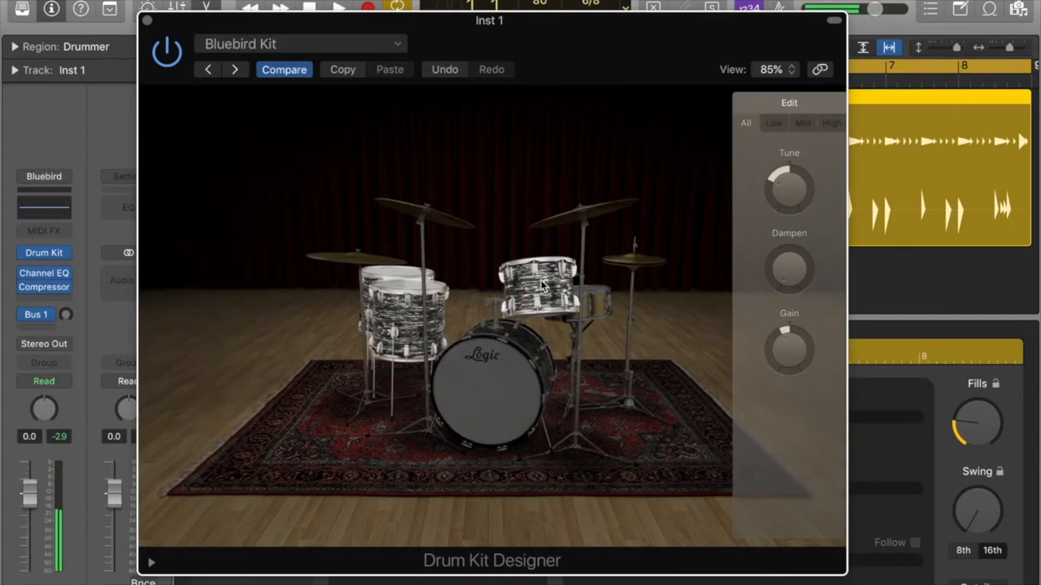
click(586, 302)
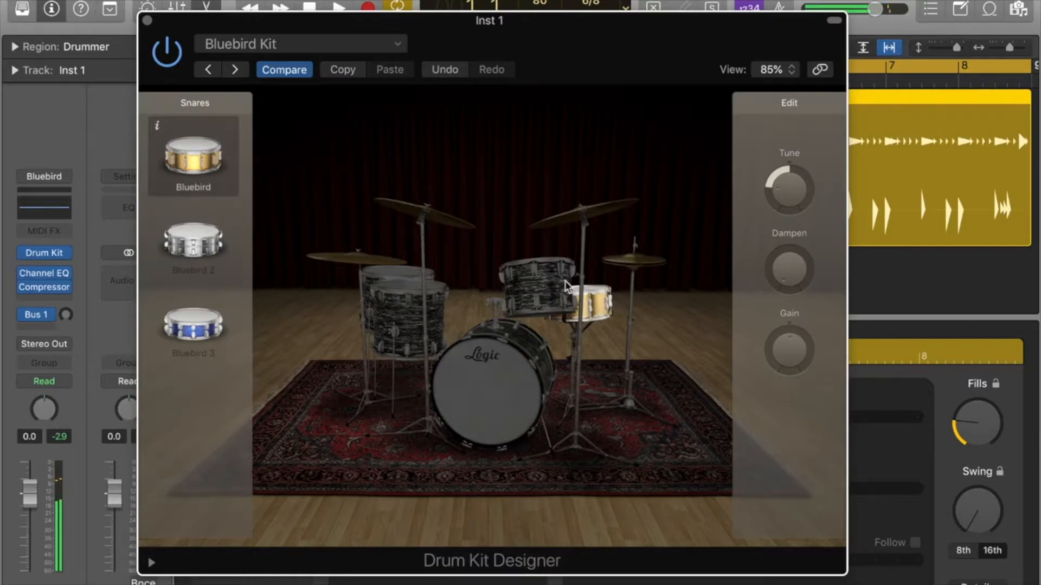
click(147, 20)
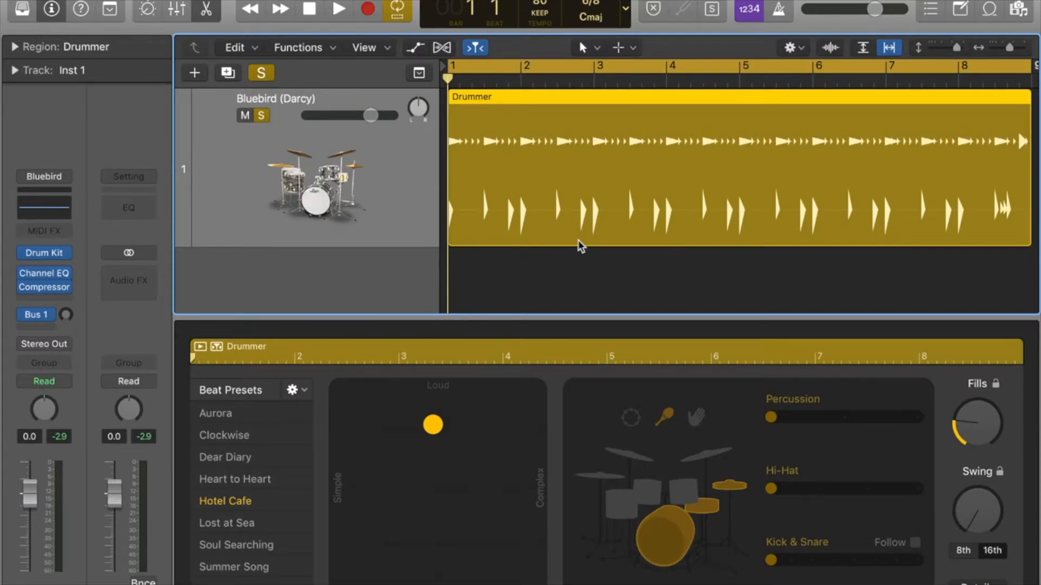
- Play the Drummer region with the lowered tuning and hide the Drummer editor below the tracks
key(space)
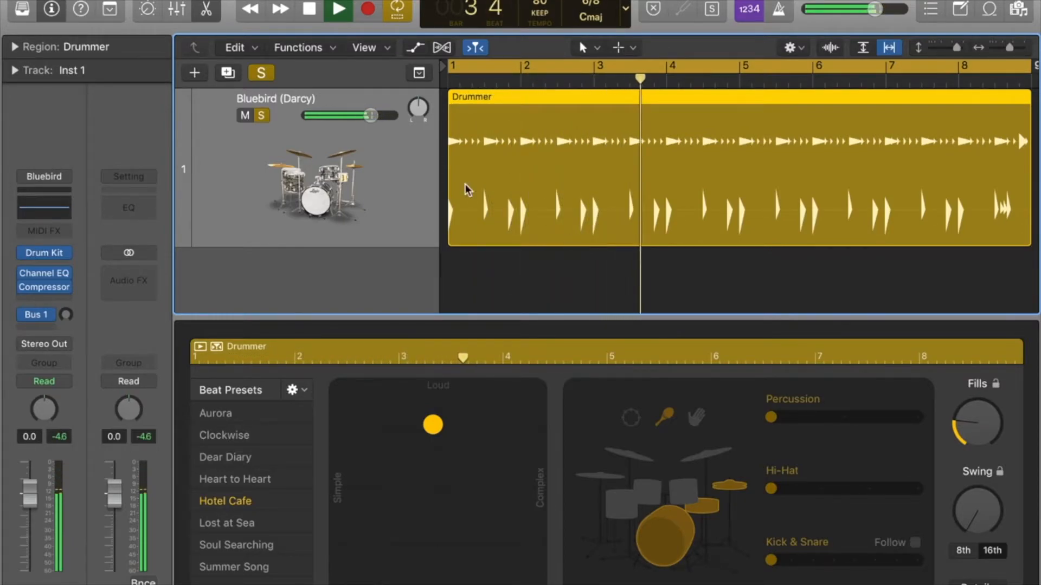
click(208, 10)
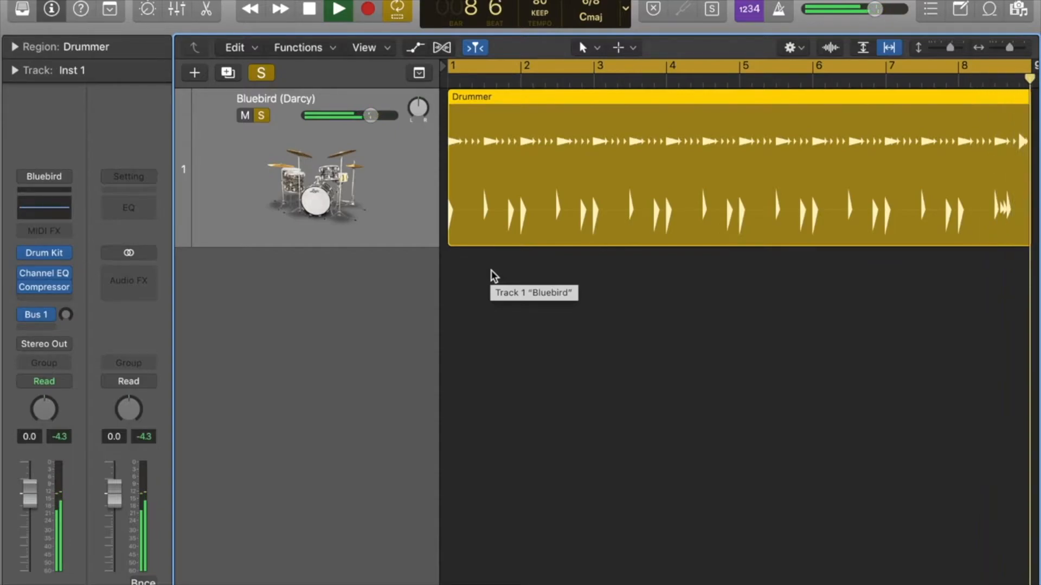
key(space)
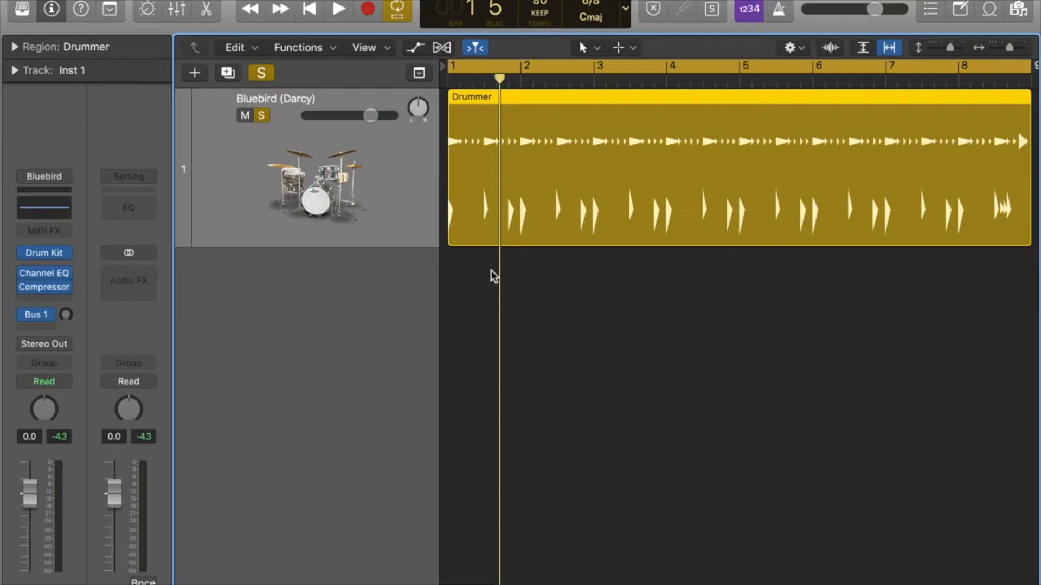
- Create a second track with the same Bluebird drum kit and copy the Drummer region onto it
double_click(491, 271)
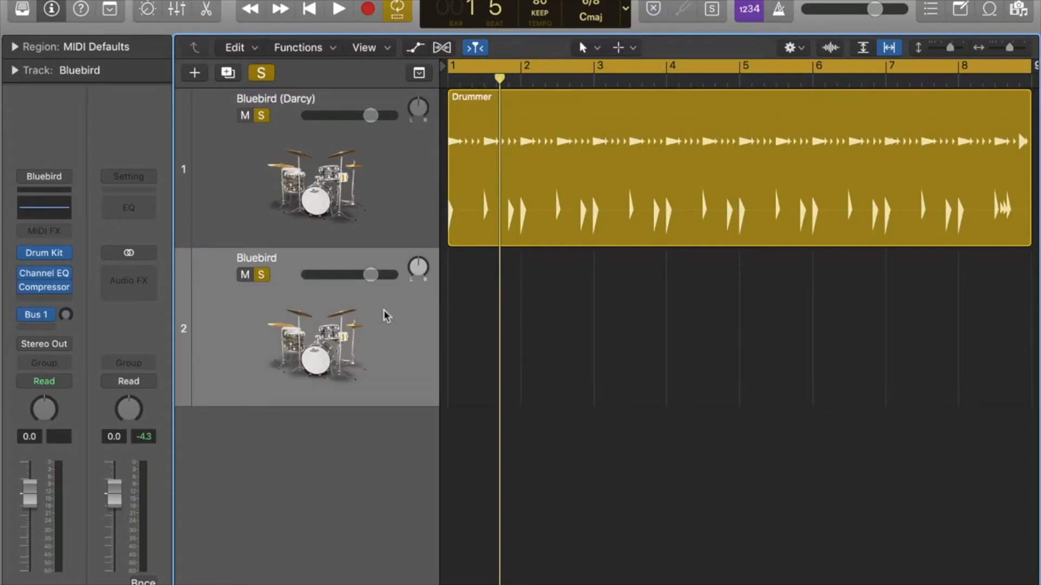
drag(500, 185, 500, 323)
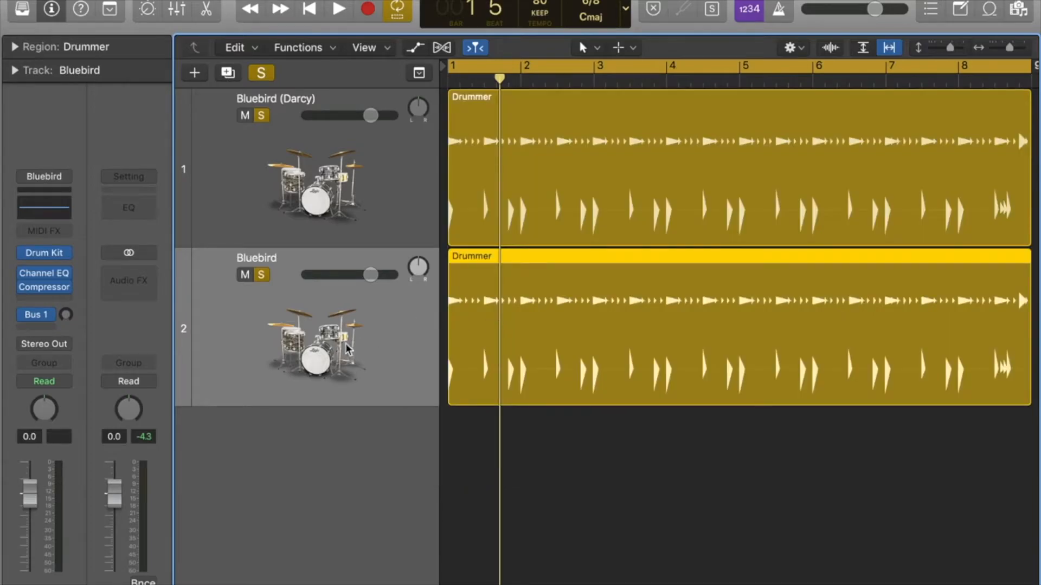
- Rename the first drum track Loose and the second one Tight, and turn off solo on both
click(282, 101)
click(282, 99)
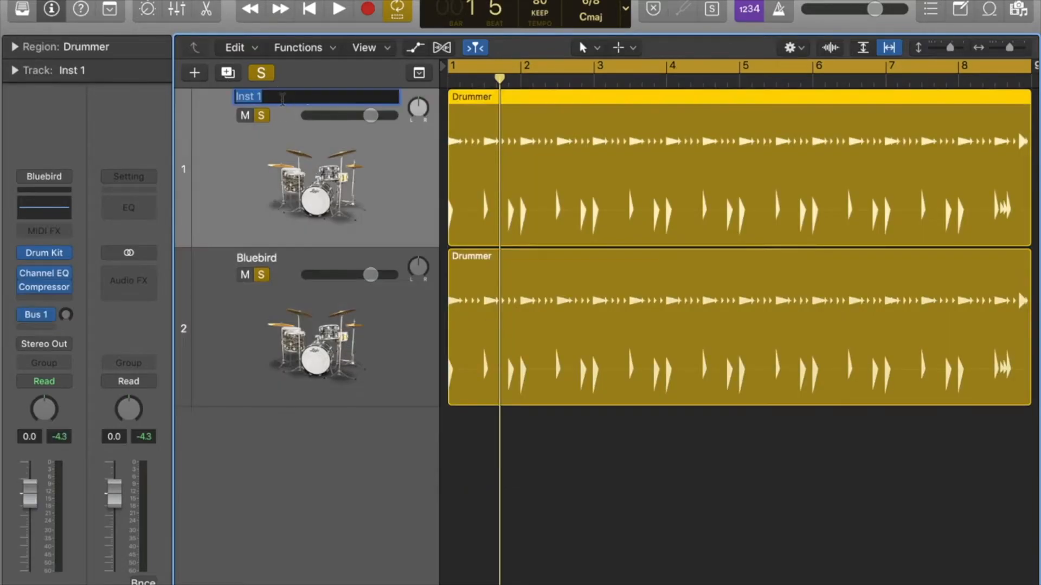
text(Loose)
key(Return)
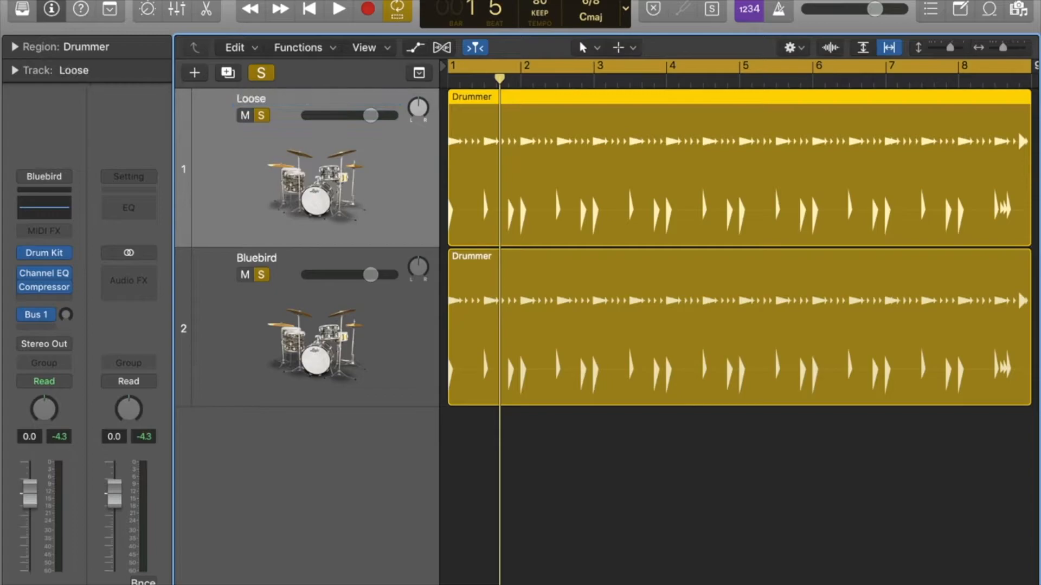
double_click(247, 255)
text(Tight)
key(Return)
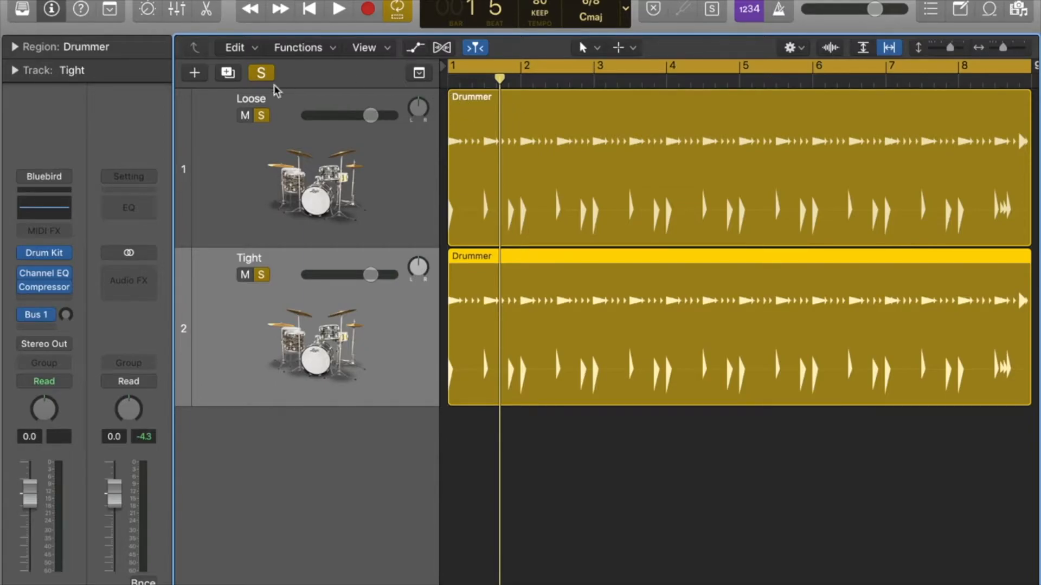
click(261, 75)
- Open Drum Kit Designer for the Tight track and raise the snare's Tune setting above zero
mouse_move(47, 260)
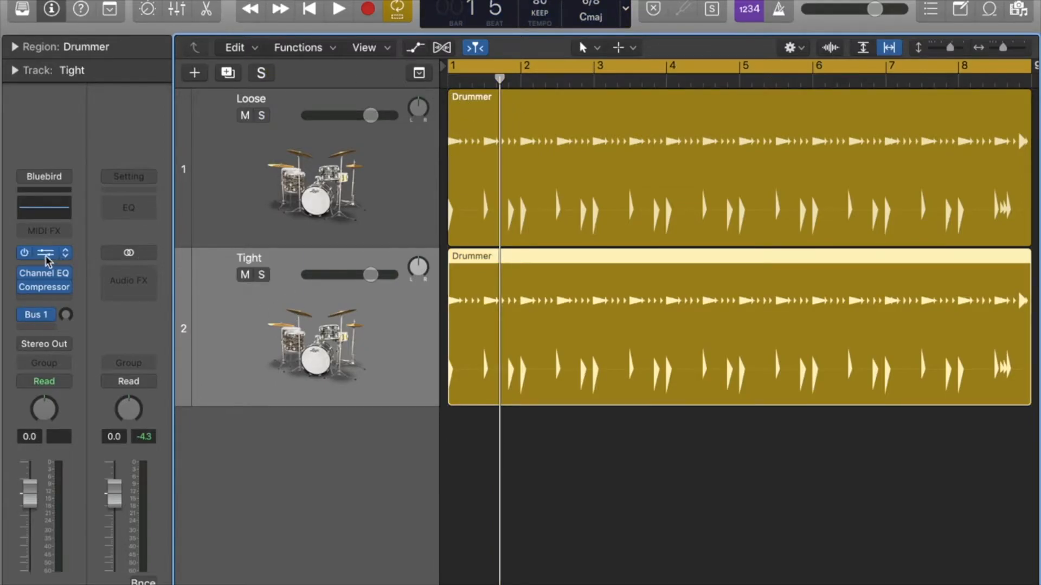
click(45, 255)
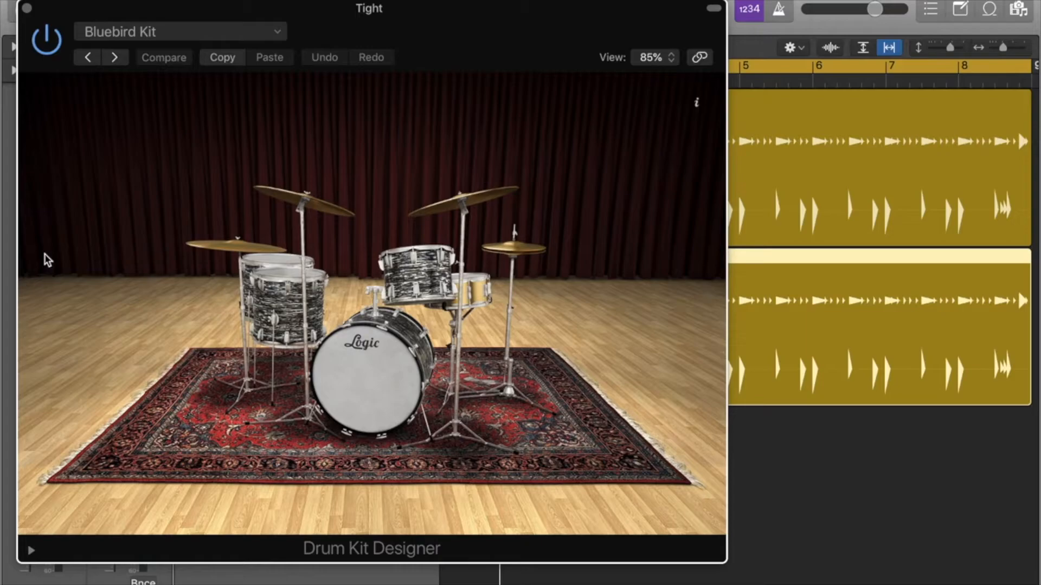
click(482, 300)
drag(672, 179, 671, 137)
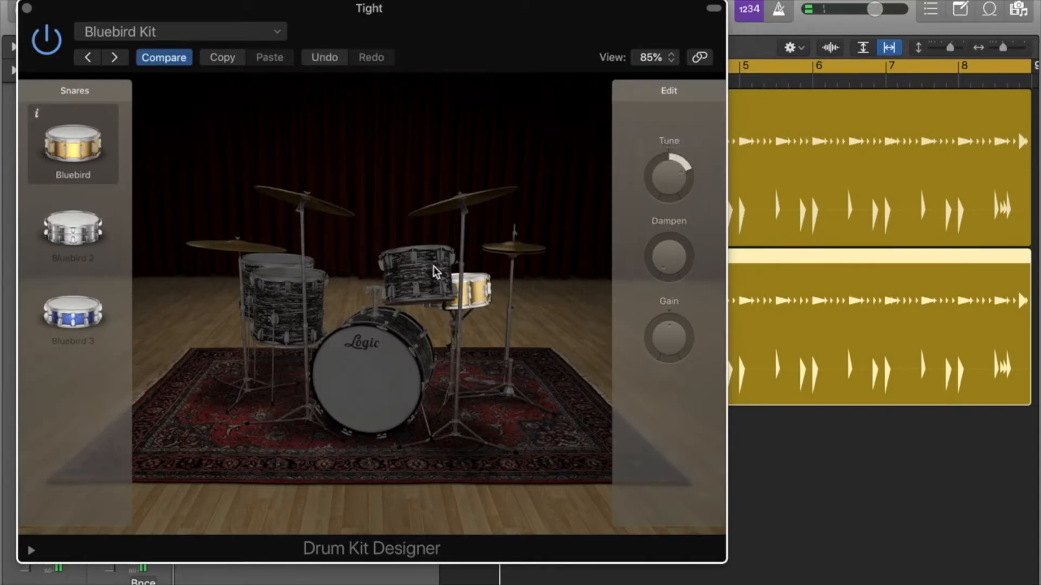
- Raise the toms' Tune setting above zero, set the kick's Tune to about +194 cent, and close the Tight track's Drum Kit Designer
click(461, 259)
drag(668, 168, 669, 126)
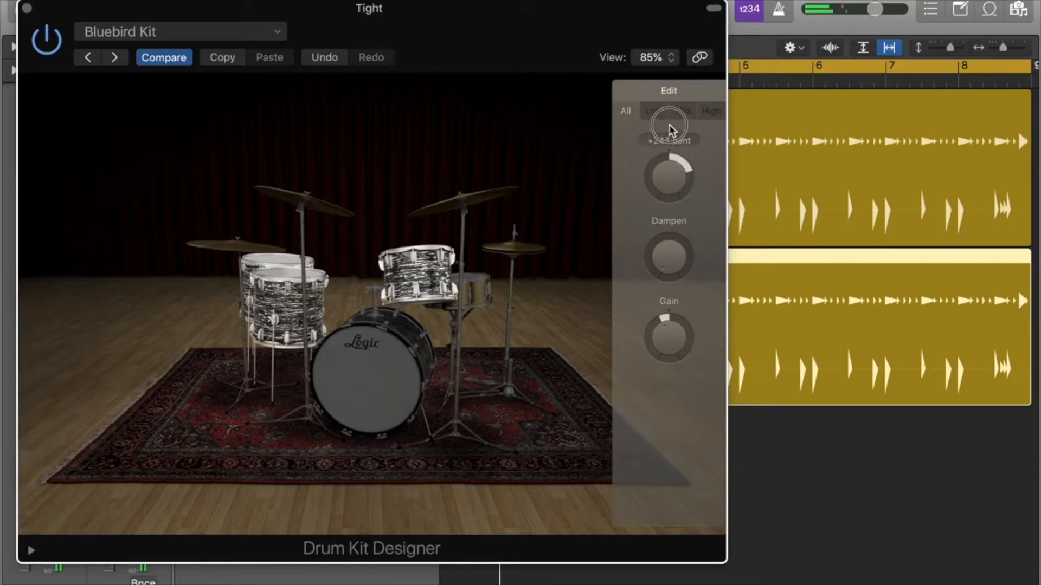
click(386, 349)
mouse_move(670, 160)
mouse_down()
mouse_move(671, 118)
mouse_move(675, 180)
mouse_up()
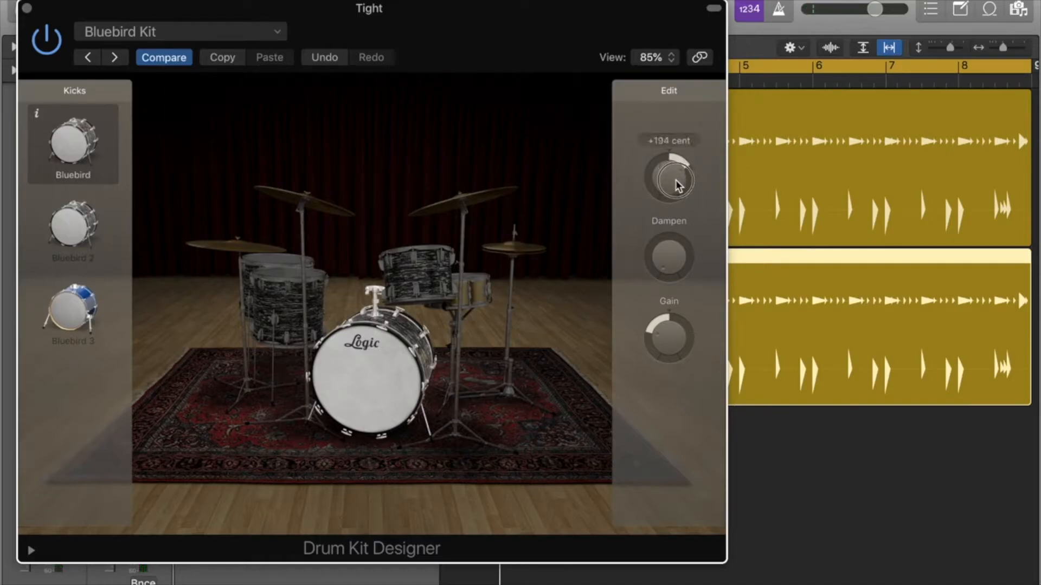
click(27, 8)
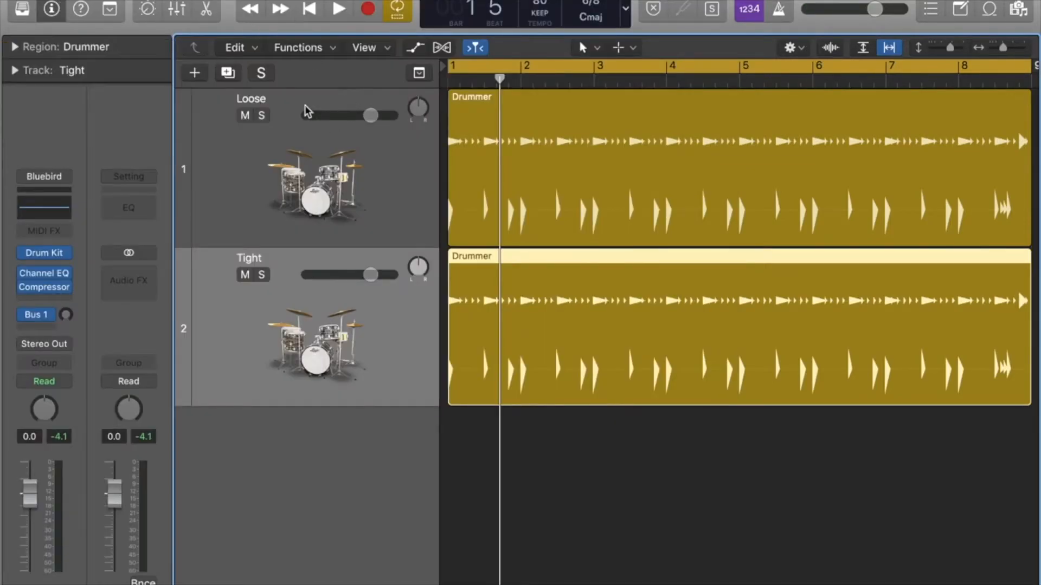
- Play the drum part while alternating solo between the Loose and Tight tracks to compare their tunings, ending on Loose
click(261, 115)
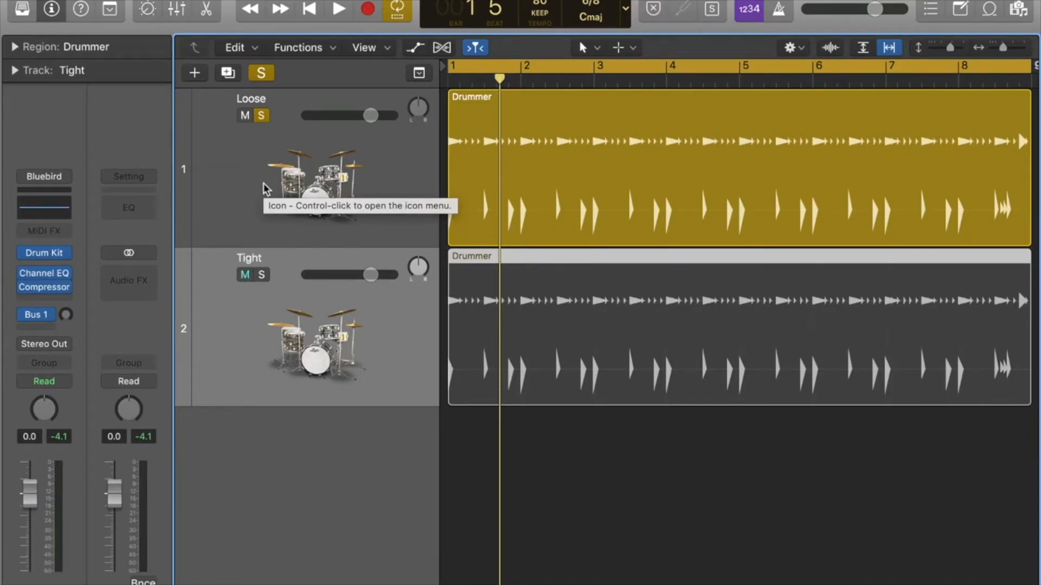
key(space)
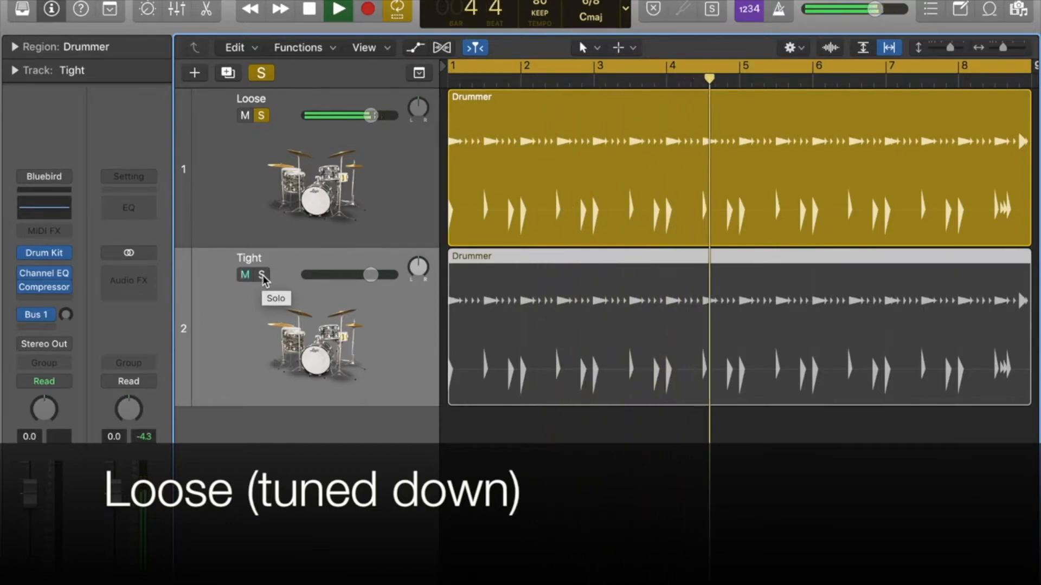
click(262, 275)
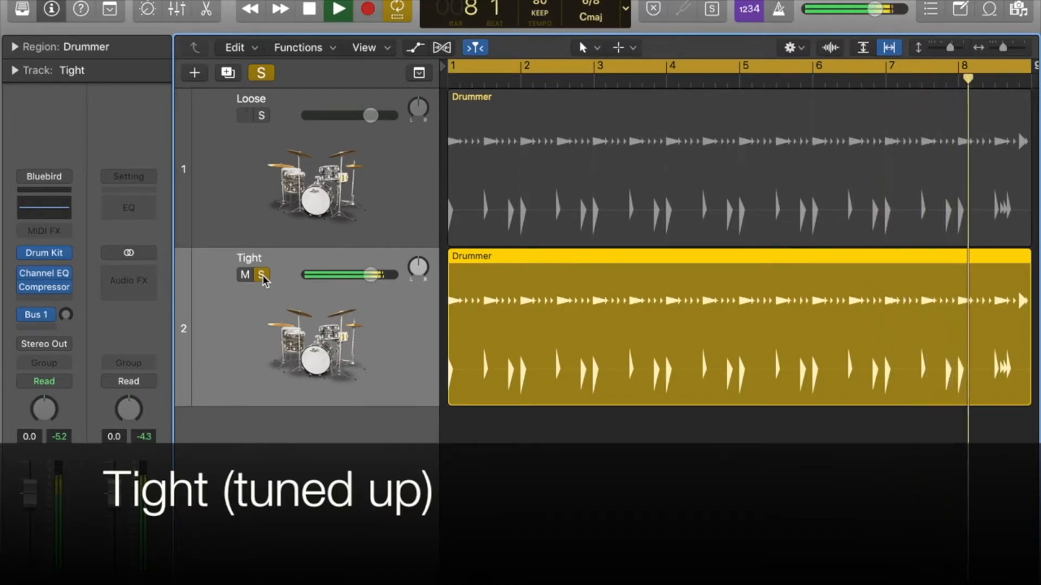
click(261, 116)
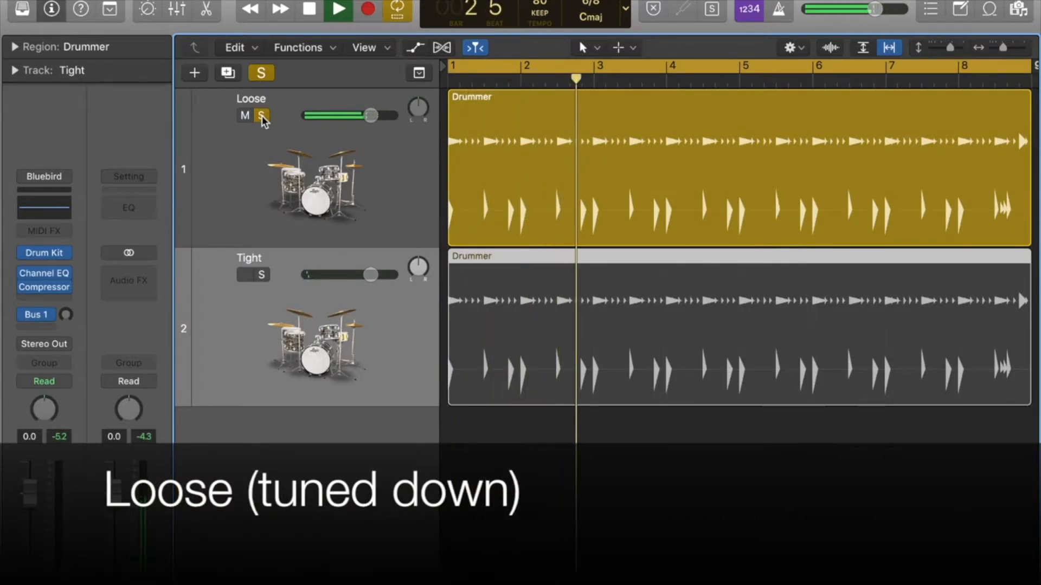
click(265, 276)
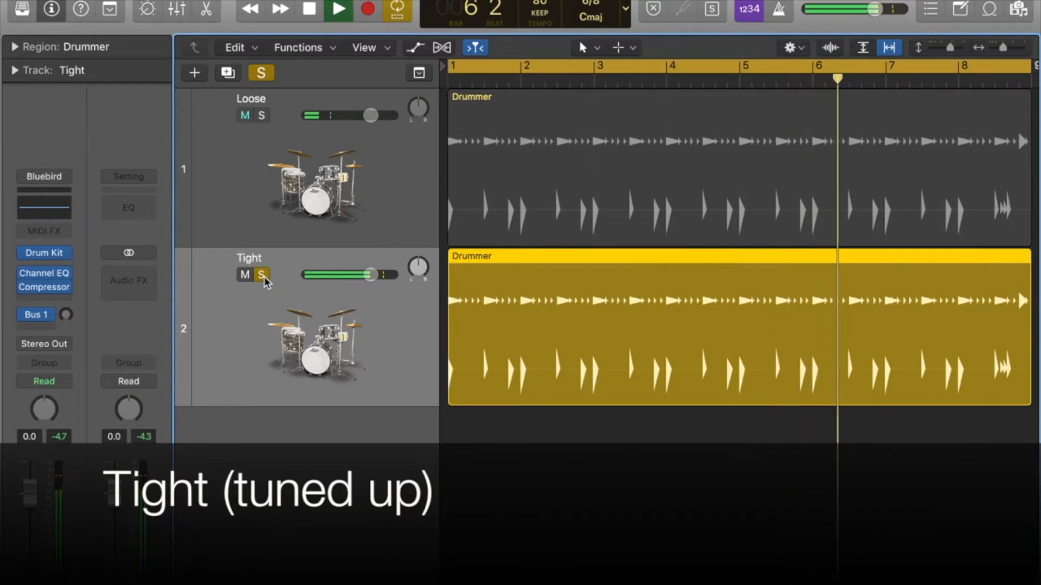
click(262, 116)
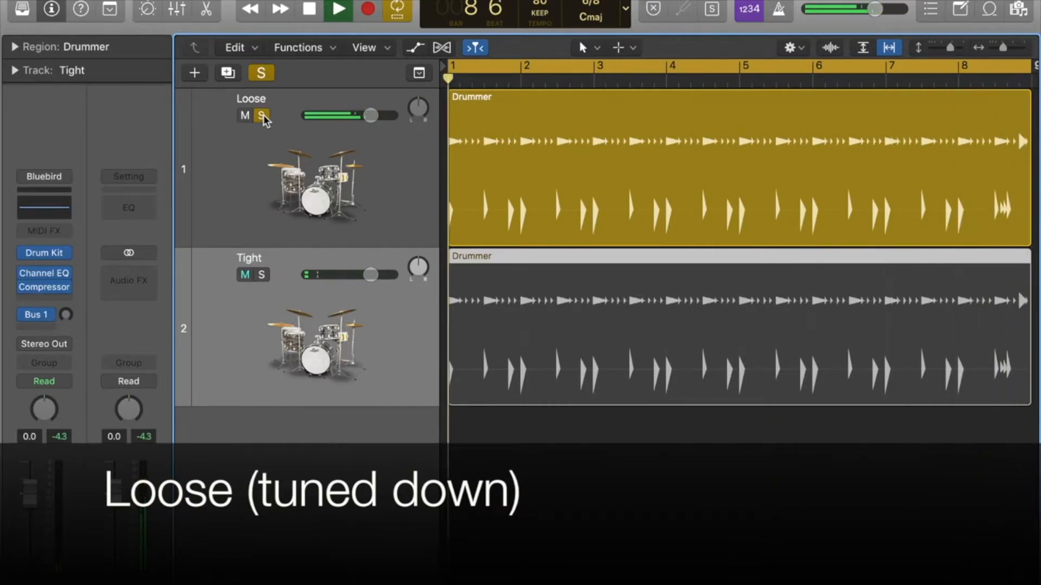
key(space)
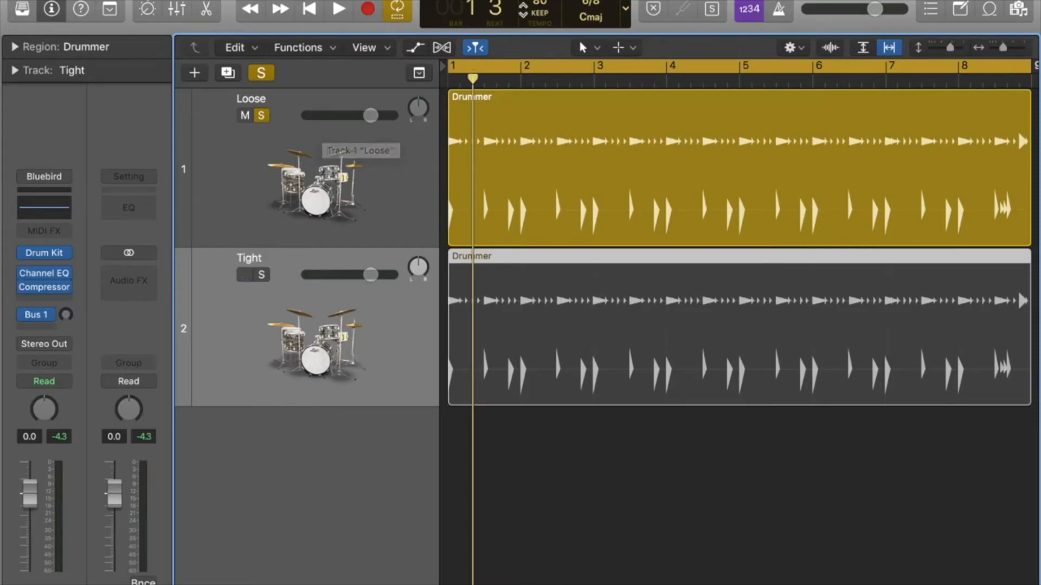
- Set the project tempo to 130 and the time signature to 4/4
double_click(531, 4)
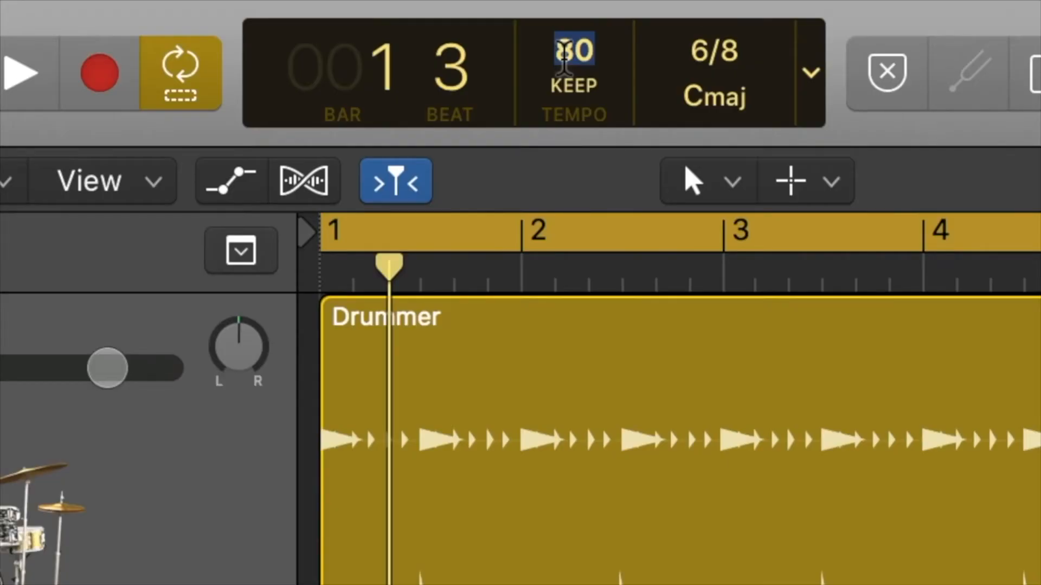
text(1)
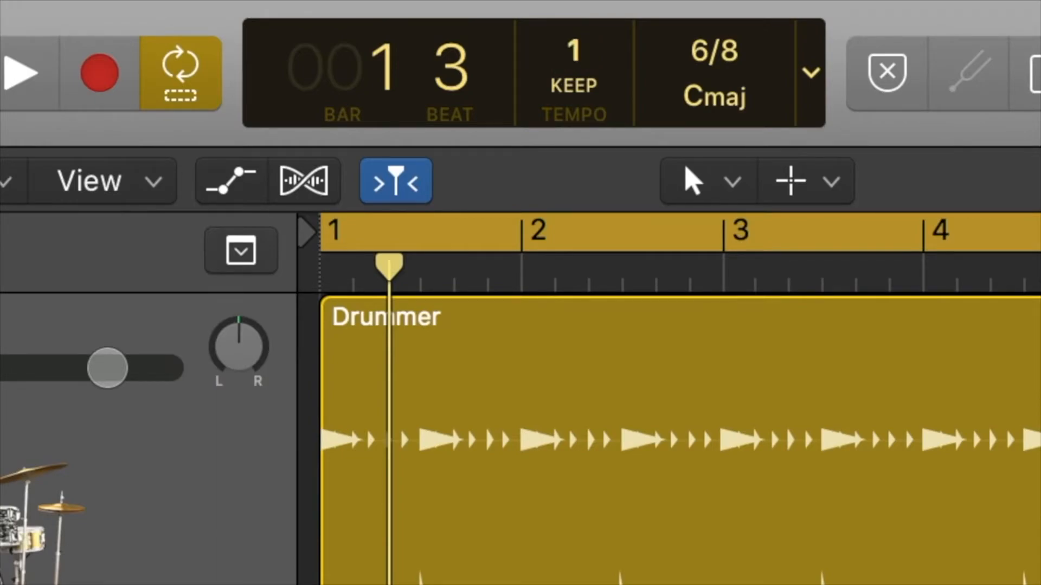
text(3)
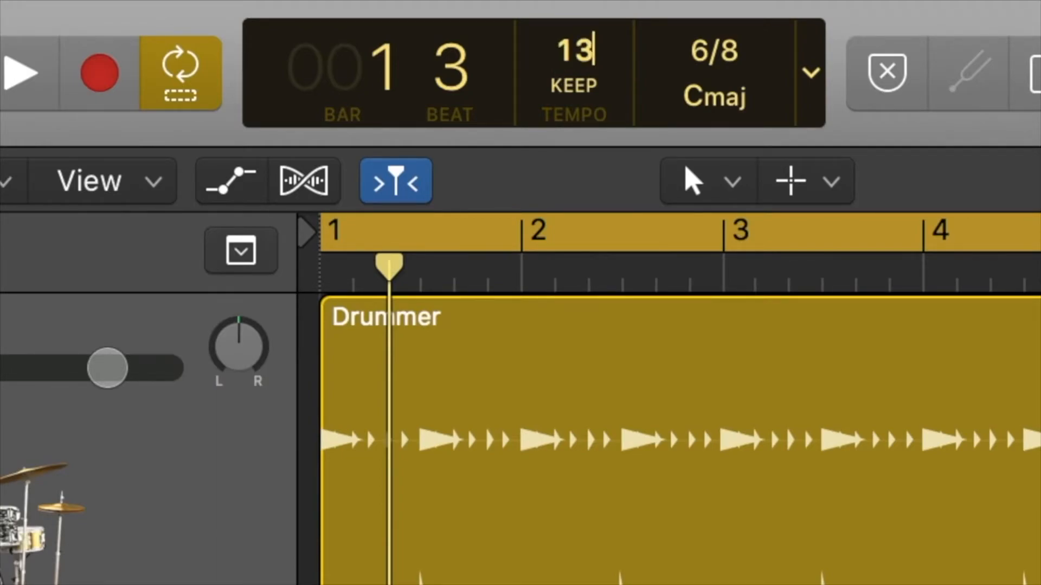
text(0)
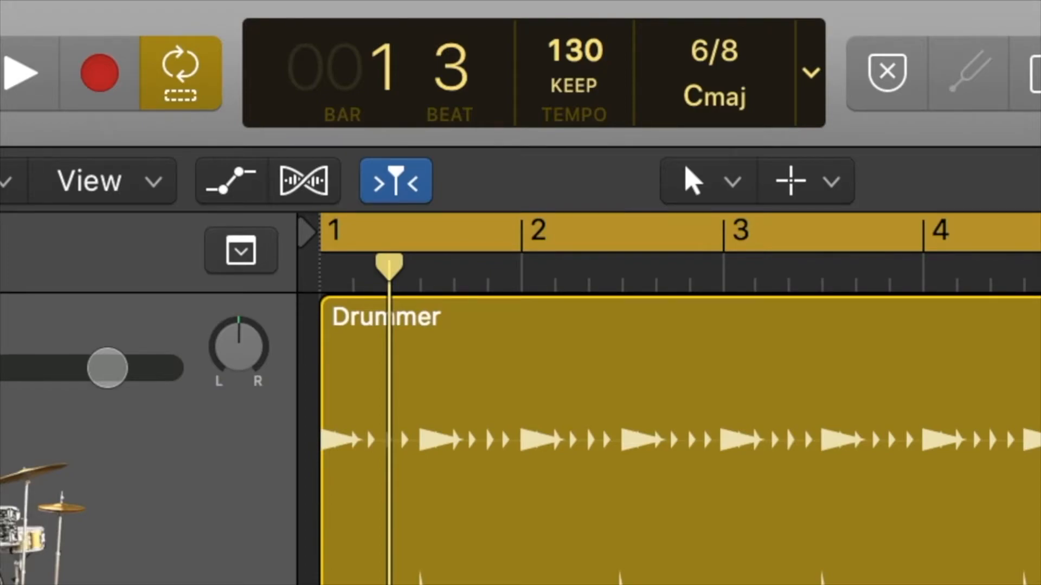
click(750, 44)
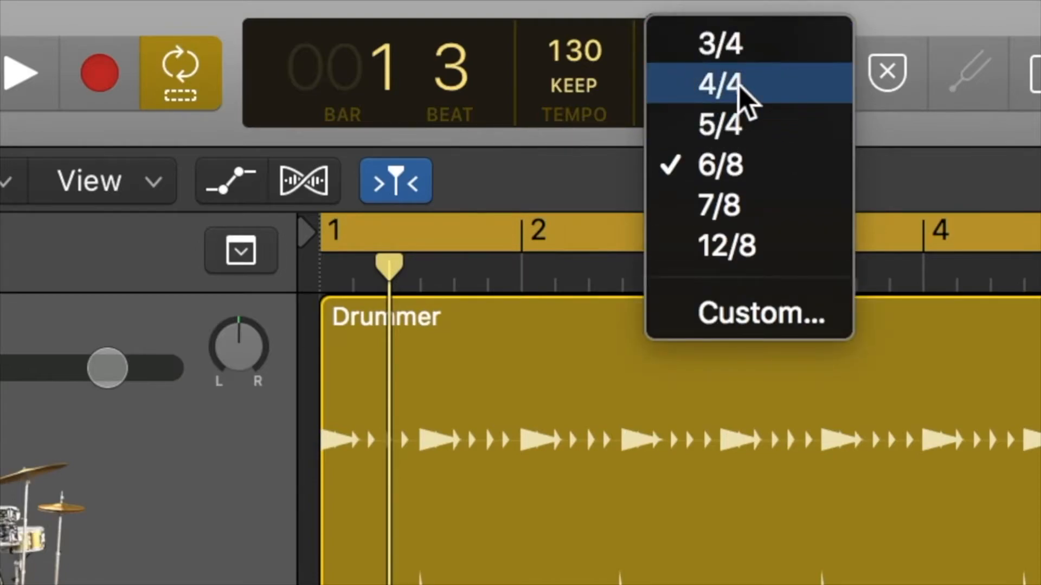
click(740, 86)
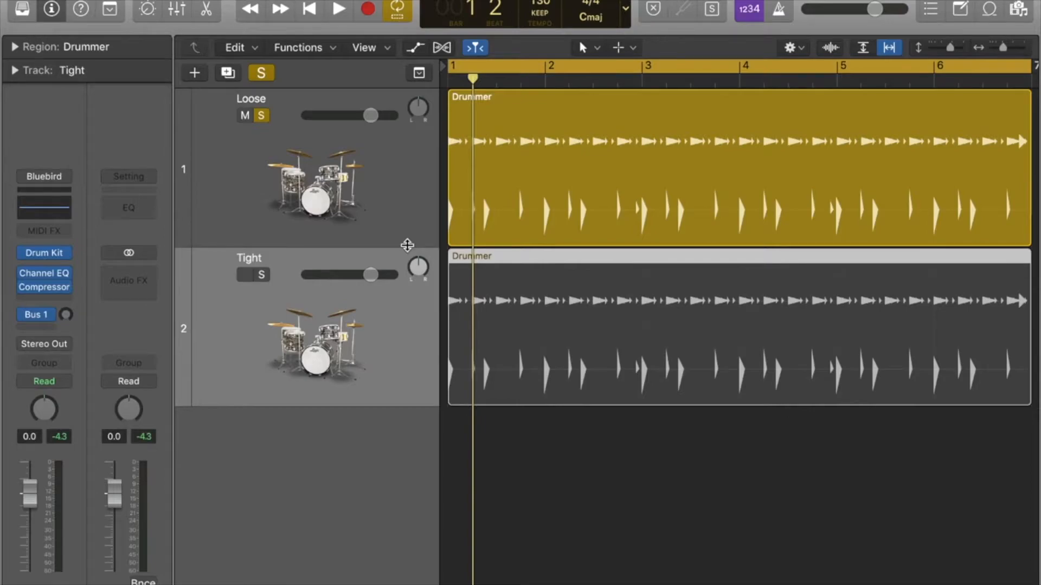
- Play the groove from the beginning on the Loose track, switching solo to Tight during playback
key(Return)
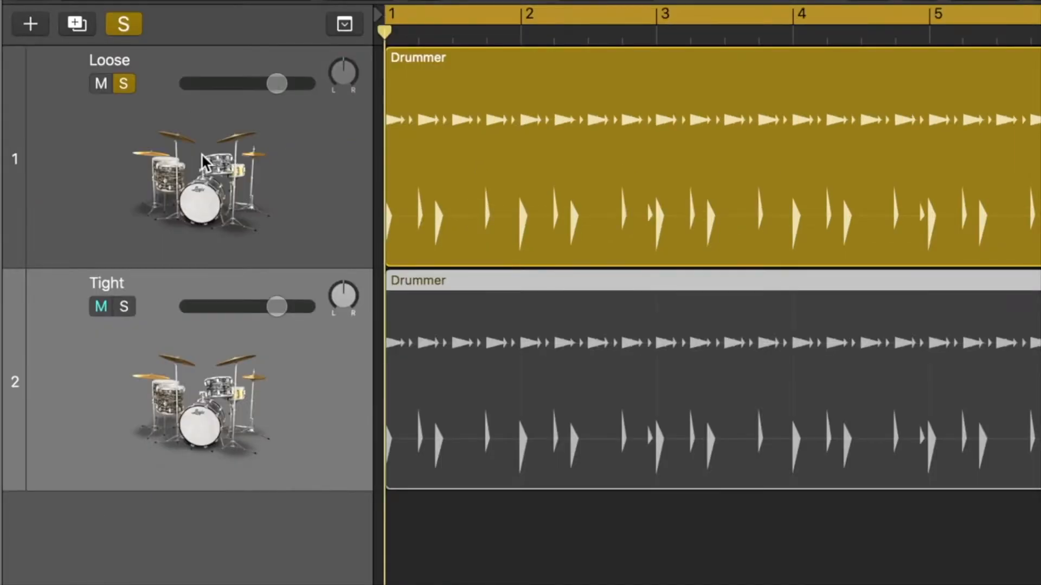
key(space)
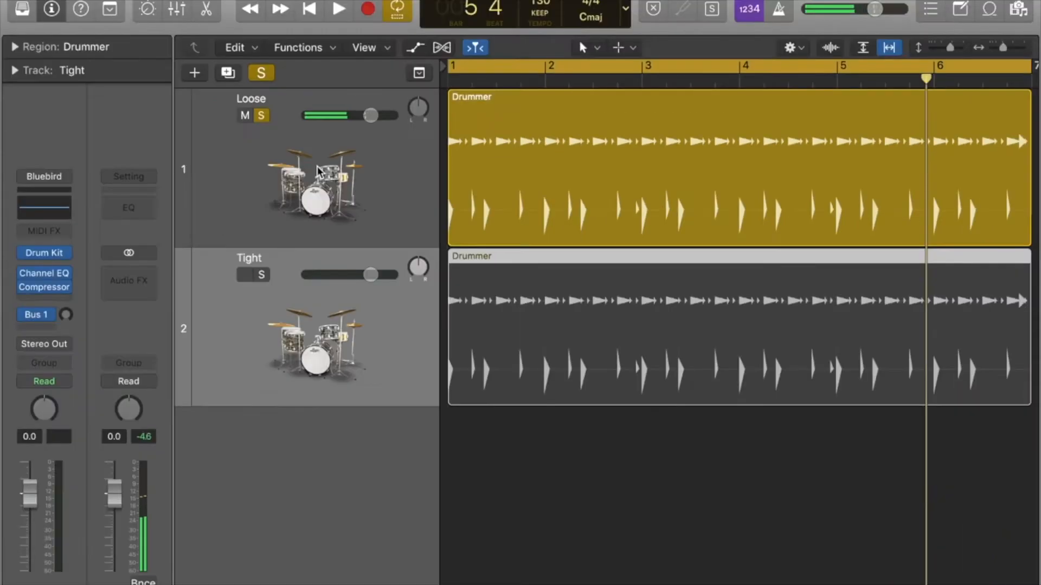
click(261, 275)
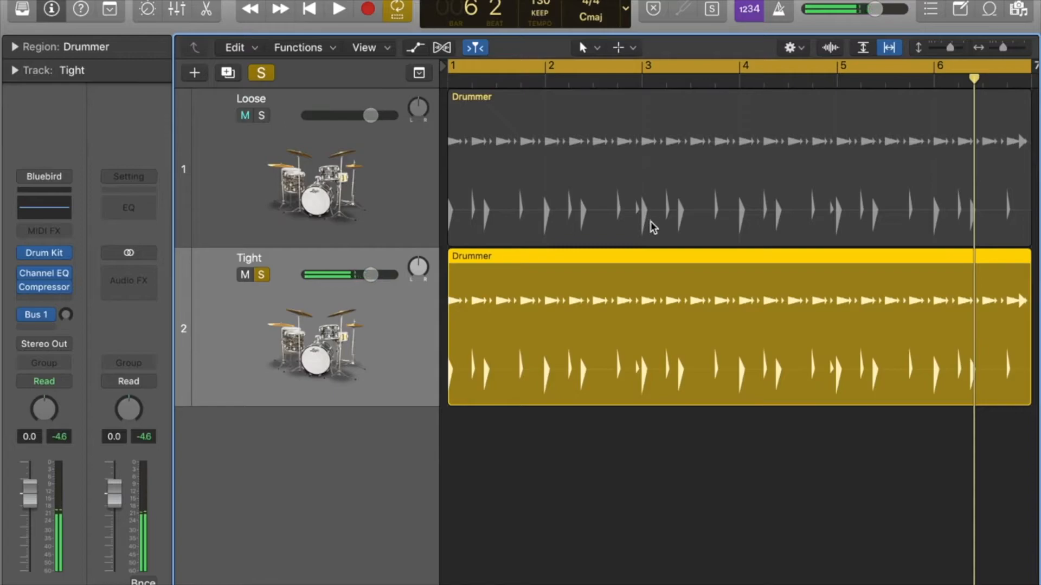
- Extend the cycle range and both Drummer regions to the start of bar 9
key(super+Left)
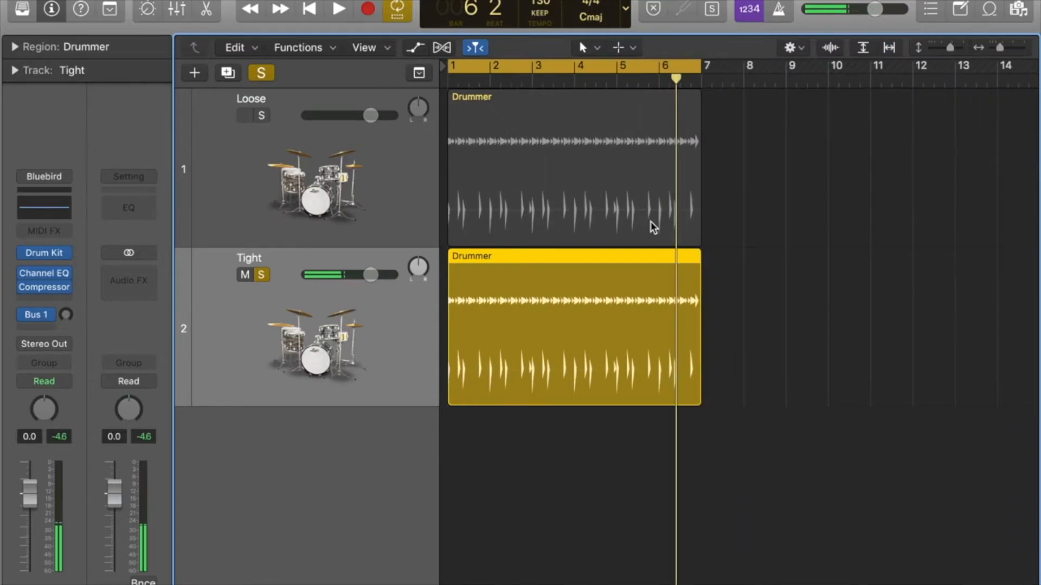
drag(701, 65, 787, 65)
click(720, 158)
key(super+a)
key(super+u)
drag(699, 376, 784, 376)
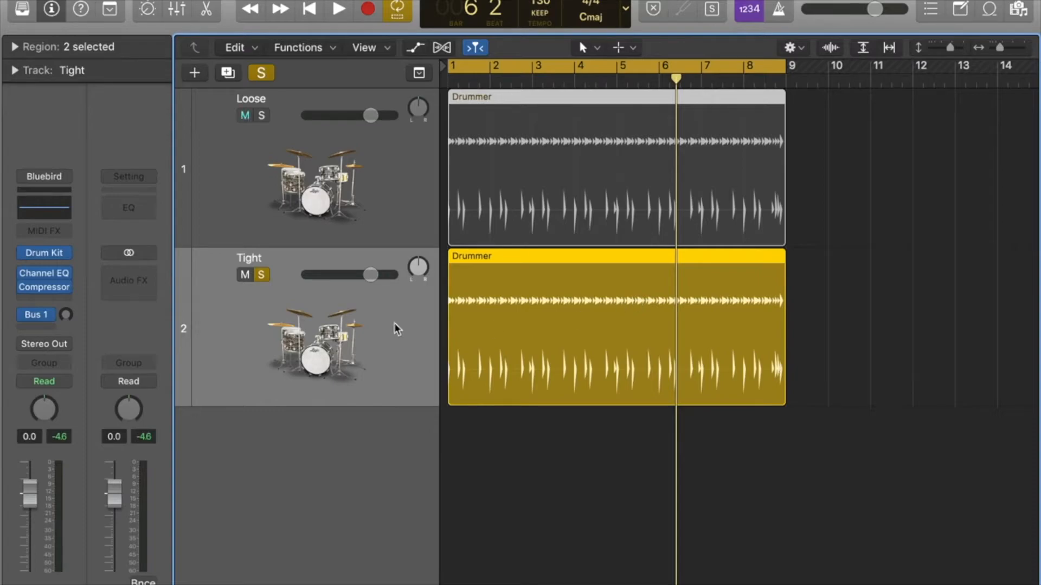
- Play the lengthened regions from the beginning, alternating solo between Tight and Loose, and stop with Tight soloed
key(Return)
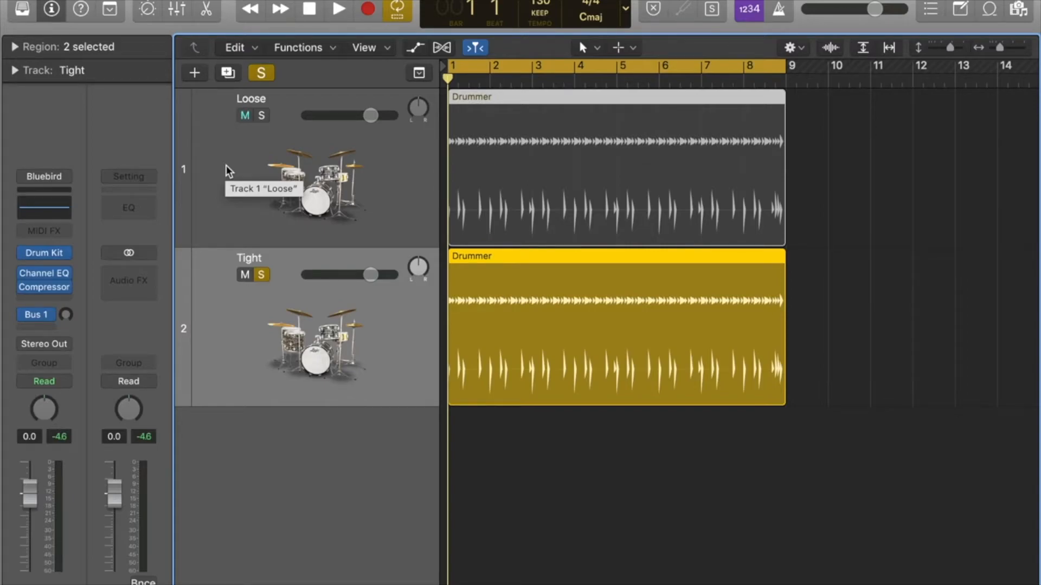
key(space)
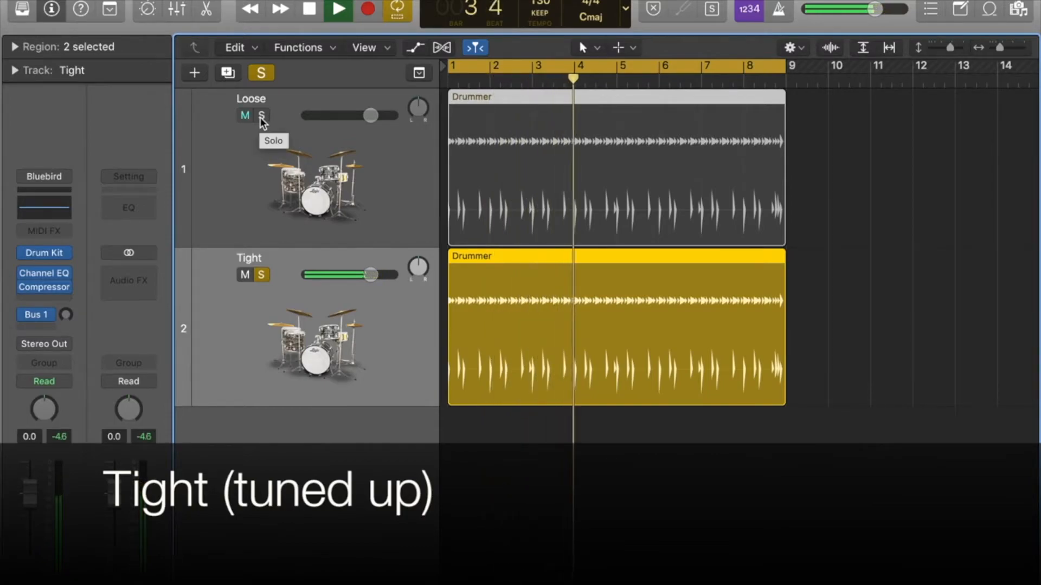
click(261, 116)
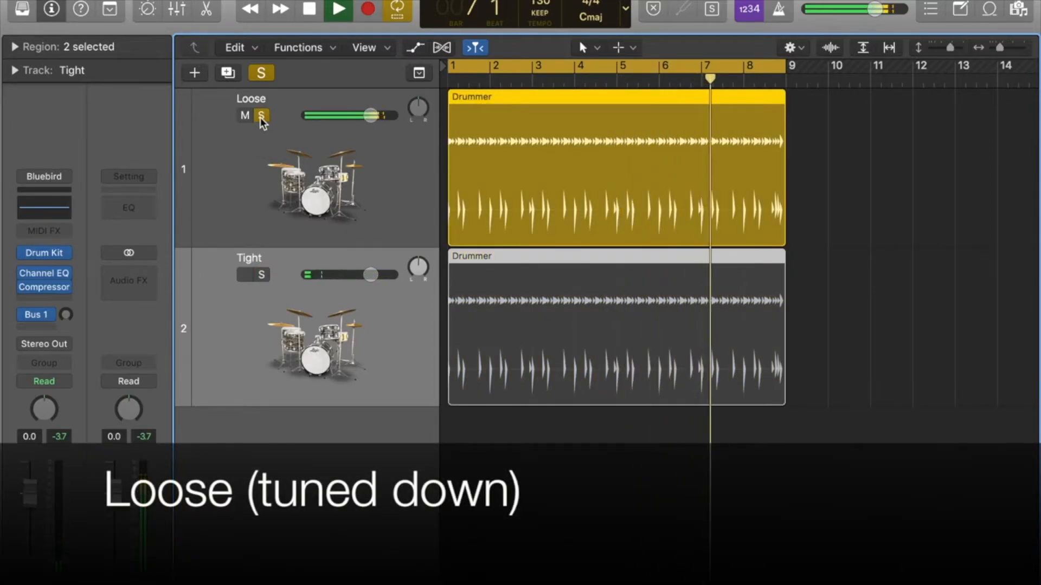
click(263, 273)
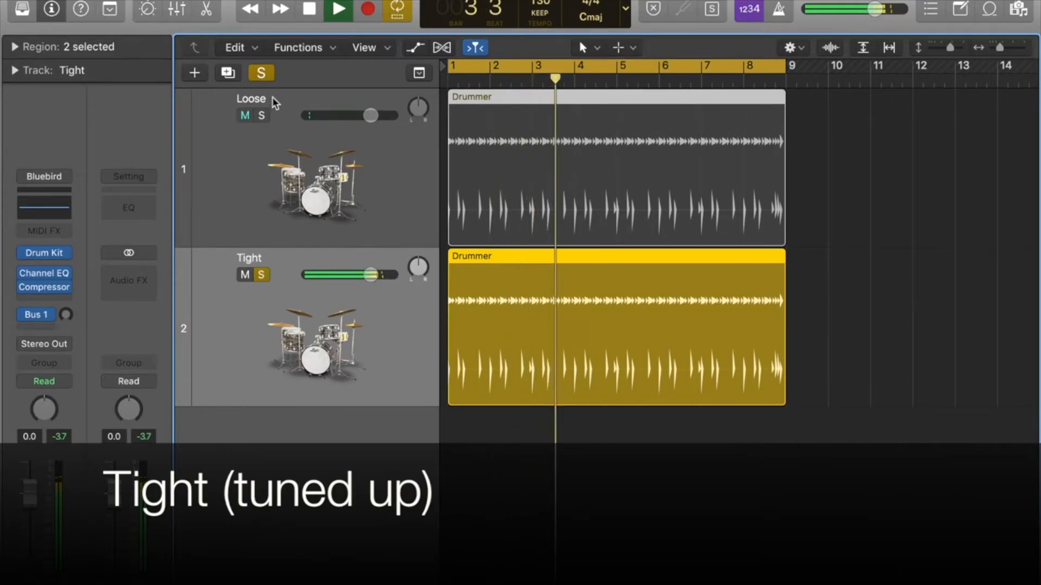
click(263, 118)
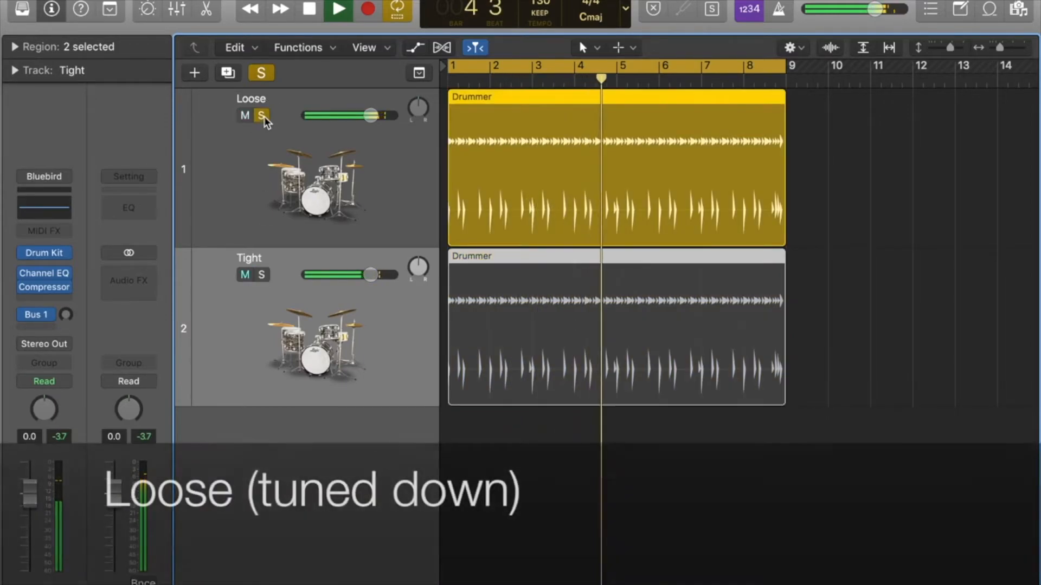
click(262, 276)
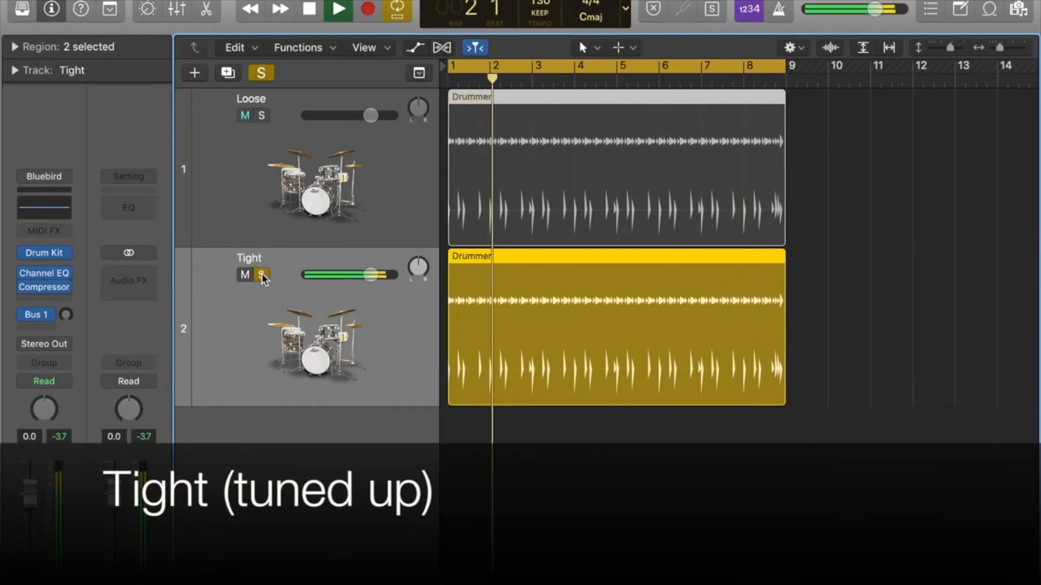
key(space)
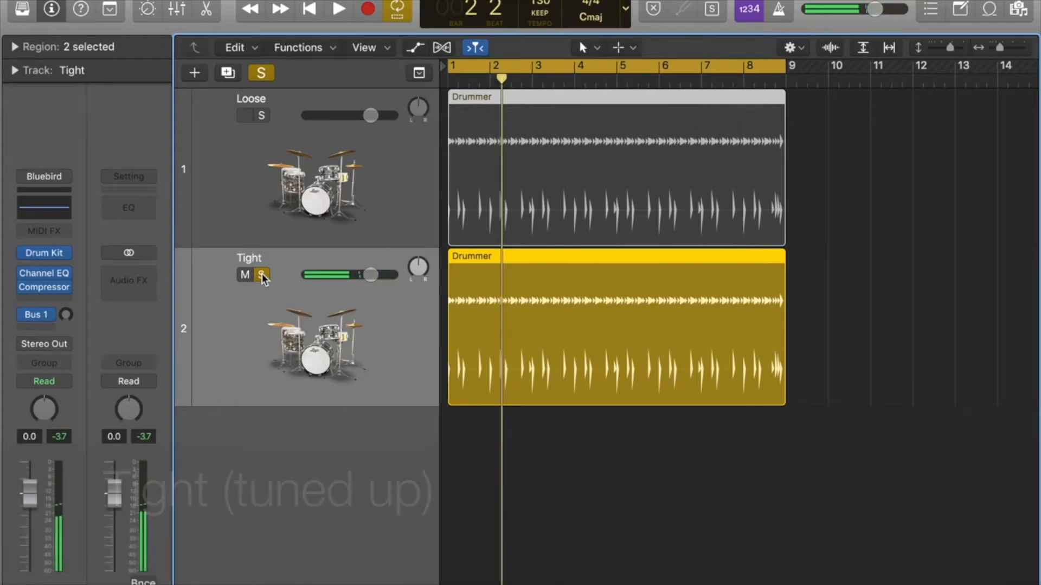
- Reopen Drum Kit Designer for the Tight track, slightly lower the snare's Tune setting, and close the plug-in window
click(45, 253)
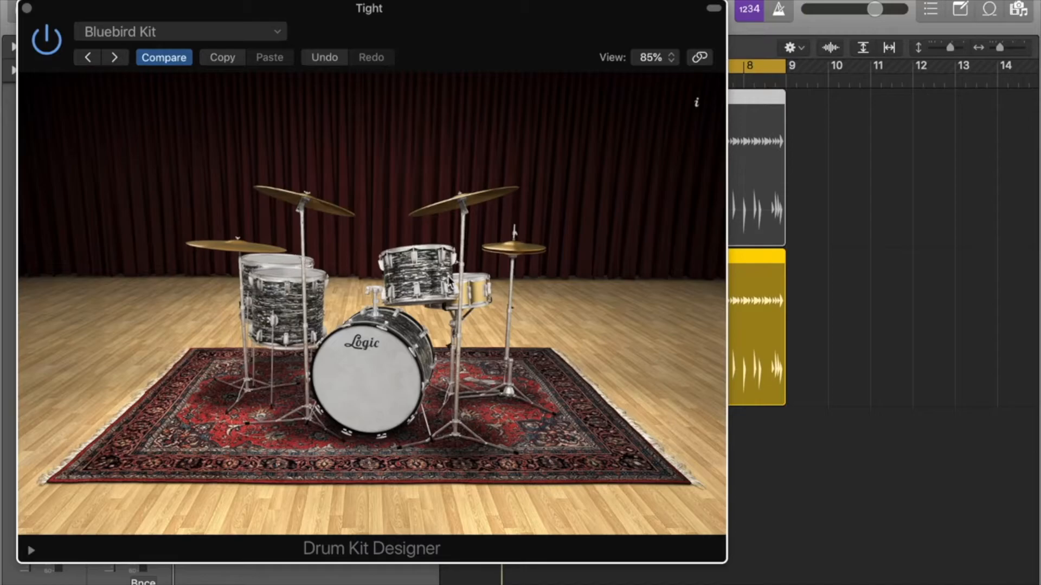
click(473, 291)
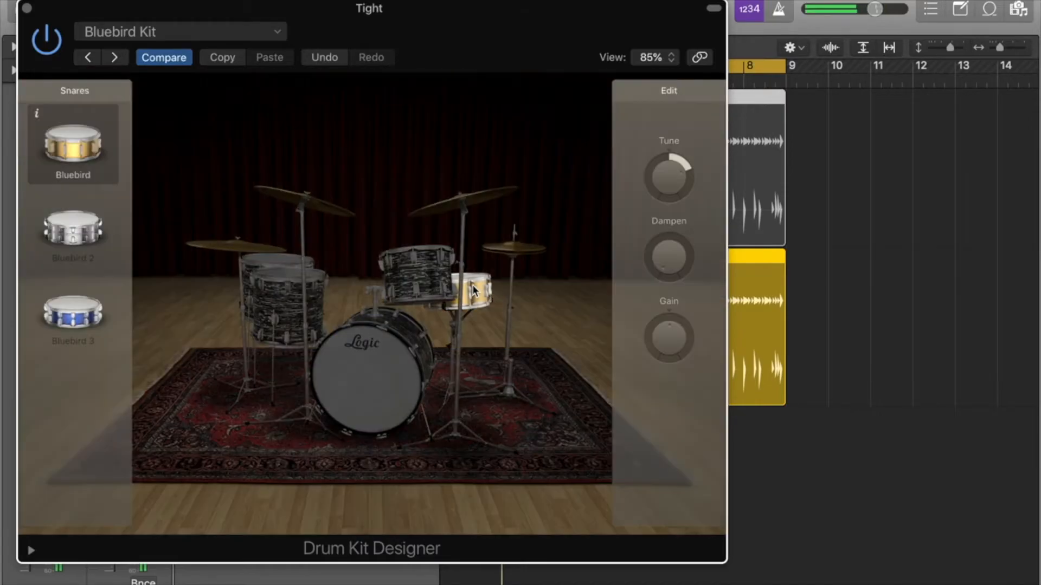
drag(674, 170, 674, 179)
click(27, 7)
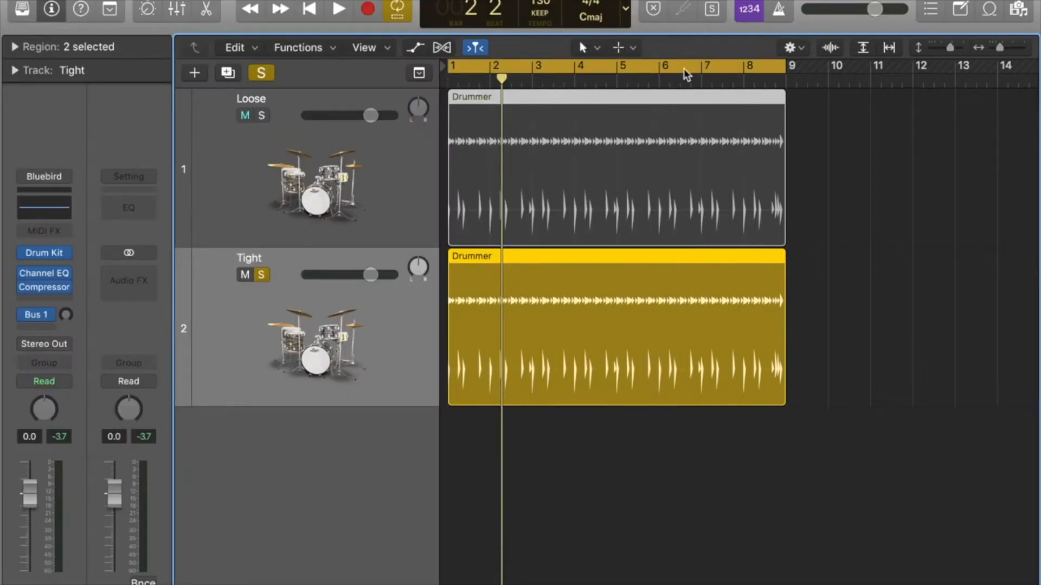
- Turn off cycle mode and play the Tight track's closing fill from bar 8, restarting it once
key(c)
click(755, 79)
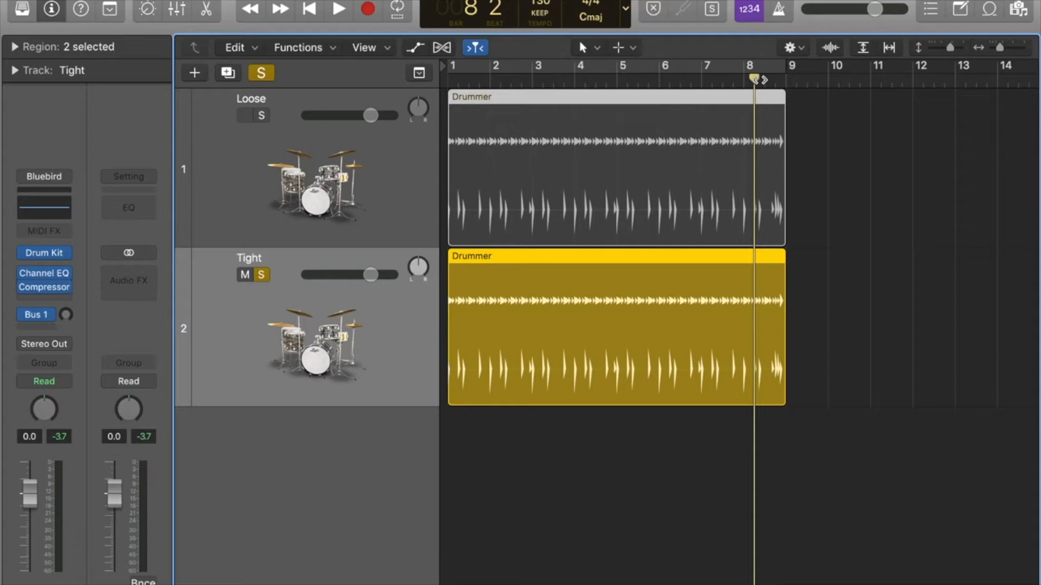
key(space)
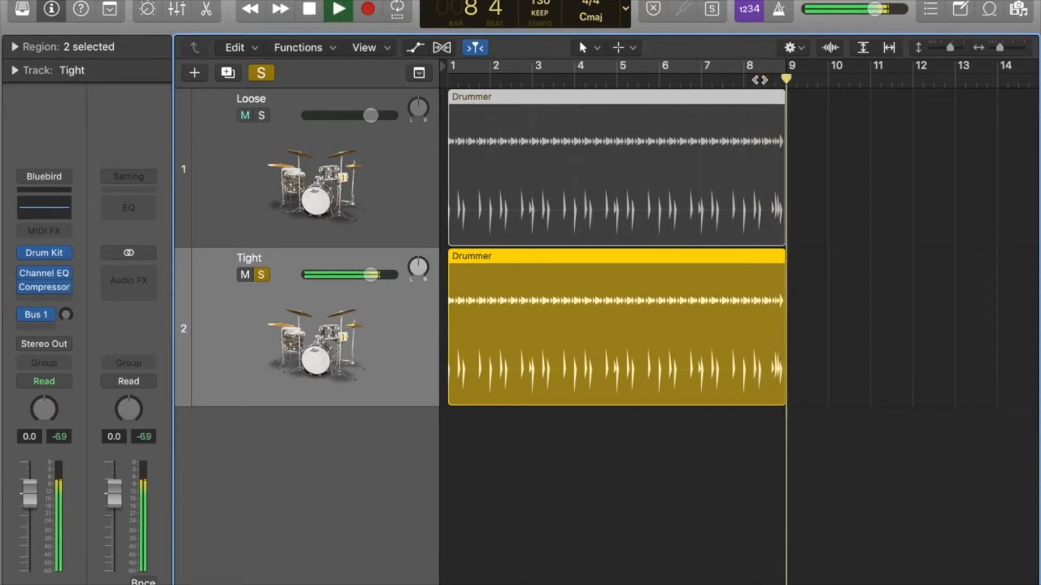
click(760, 80)
key(space)
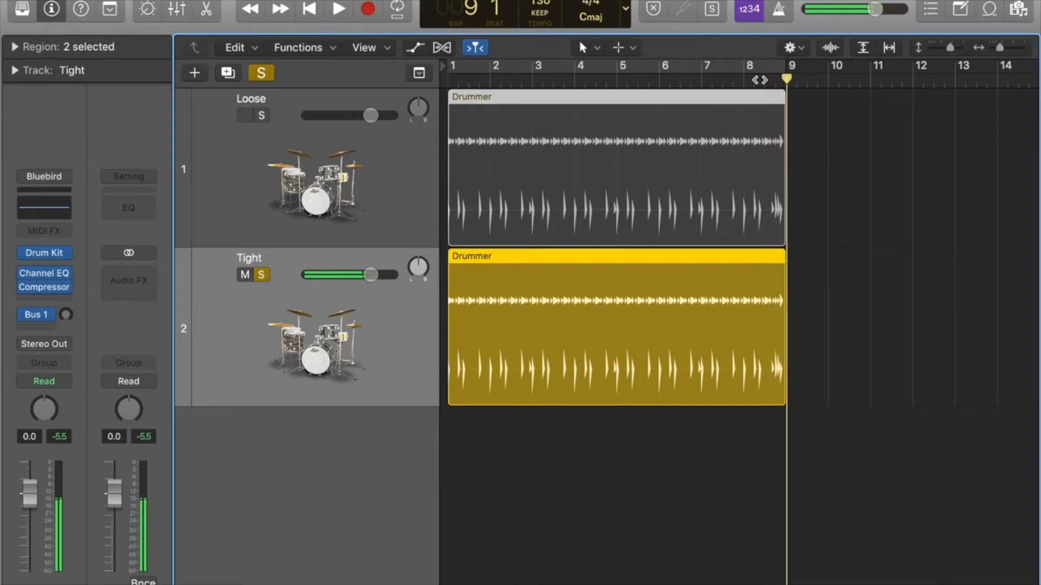
- Solo only the Loose track and play its closing fill from bar 8
alt+click(261, 115)
click(759, 80)
key(space)
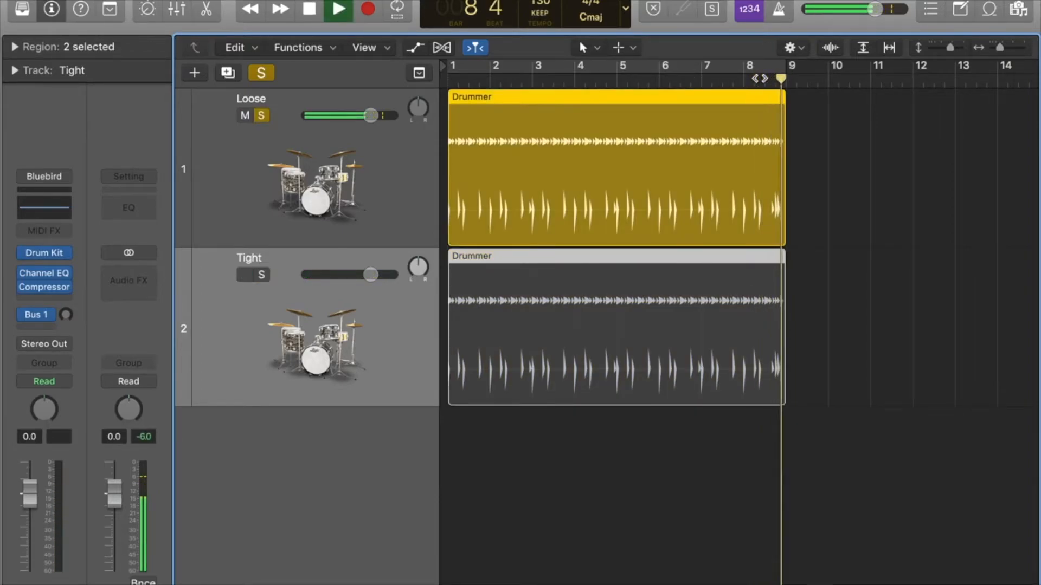
- Stop playback, solo only the Tight track, and play its closing fill from bar 8
key(space)
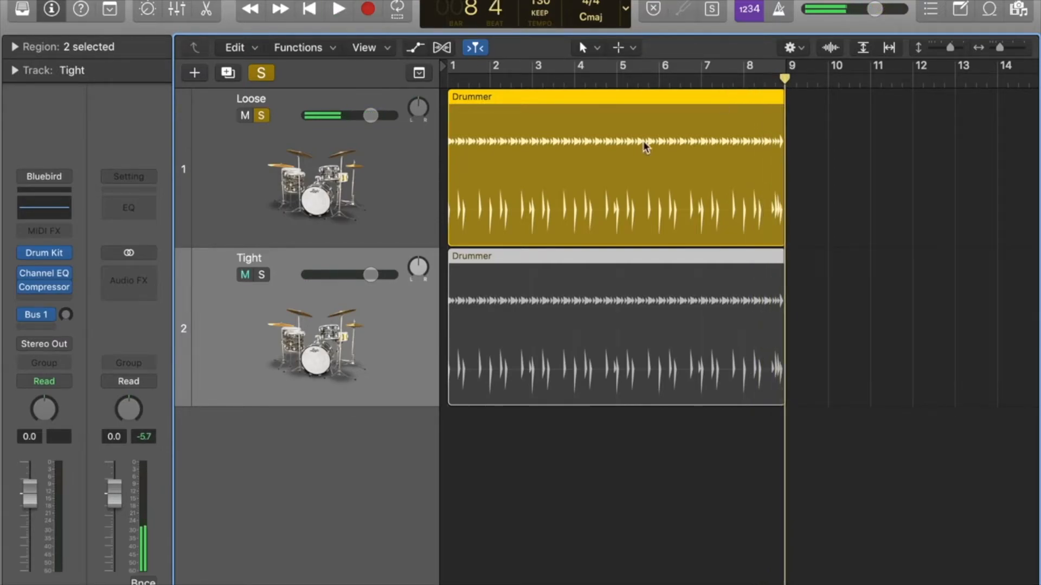
click(262, 276)
click(763, 82)
key(space)
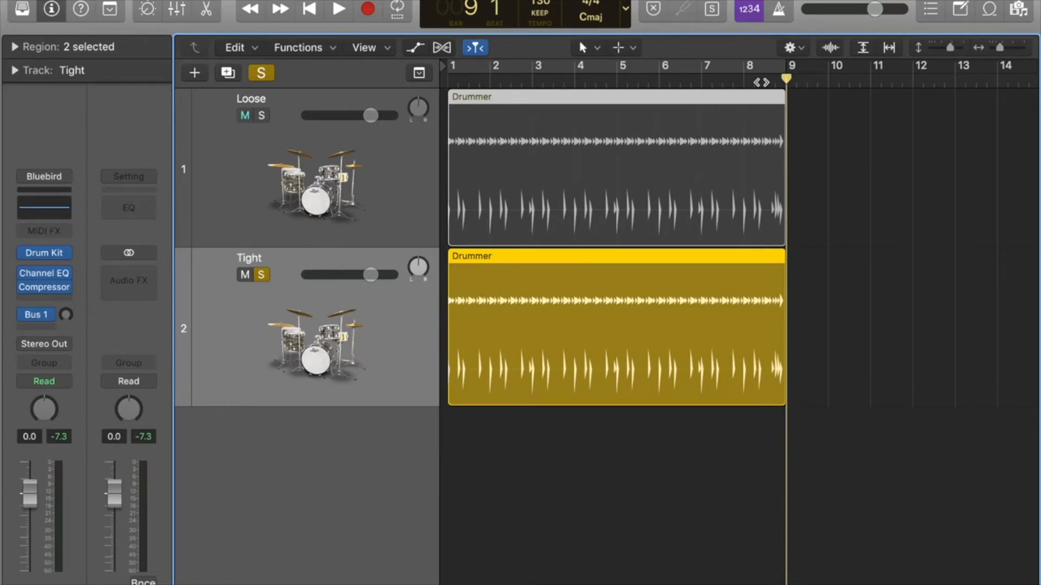
key(space)
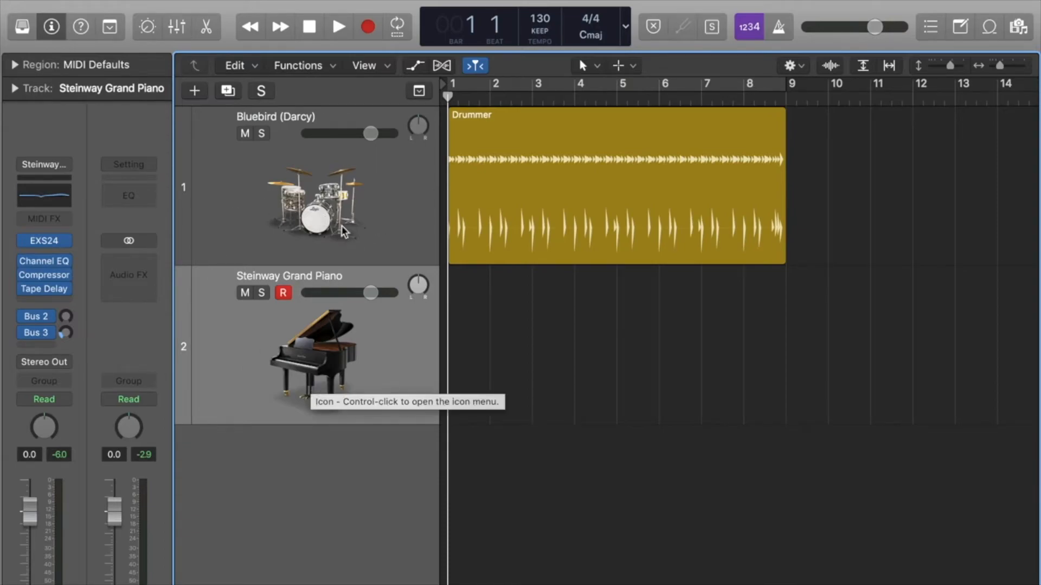
- Open Musical Typing for the Steinway Grand Piano track, reposition its window, and play the C major chord notes C, E, G and high C
key(super+k)
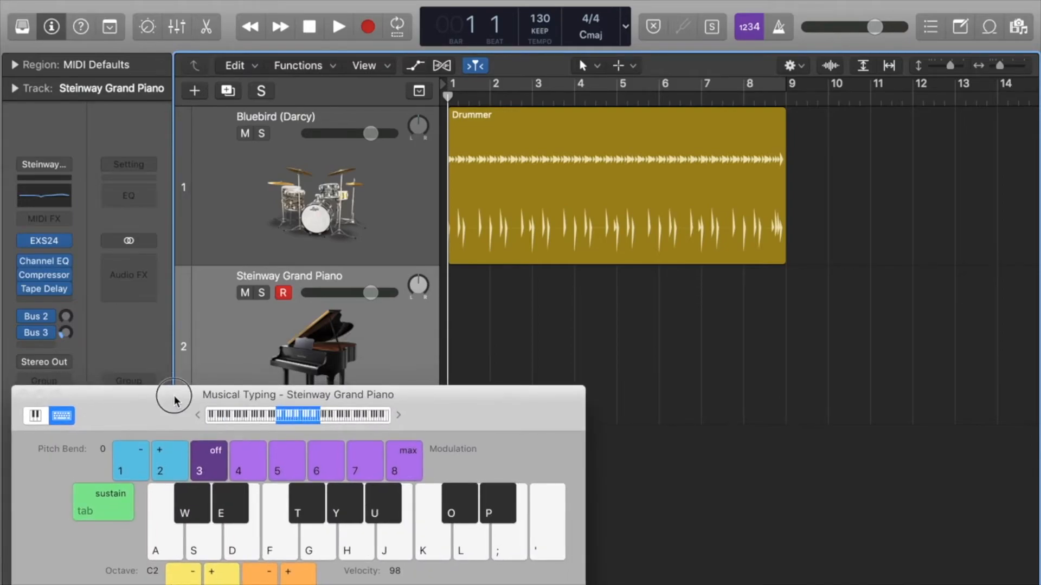
drag(174, 391, 222, 306)
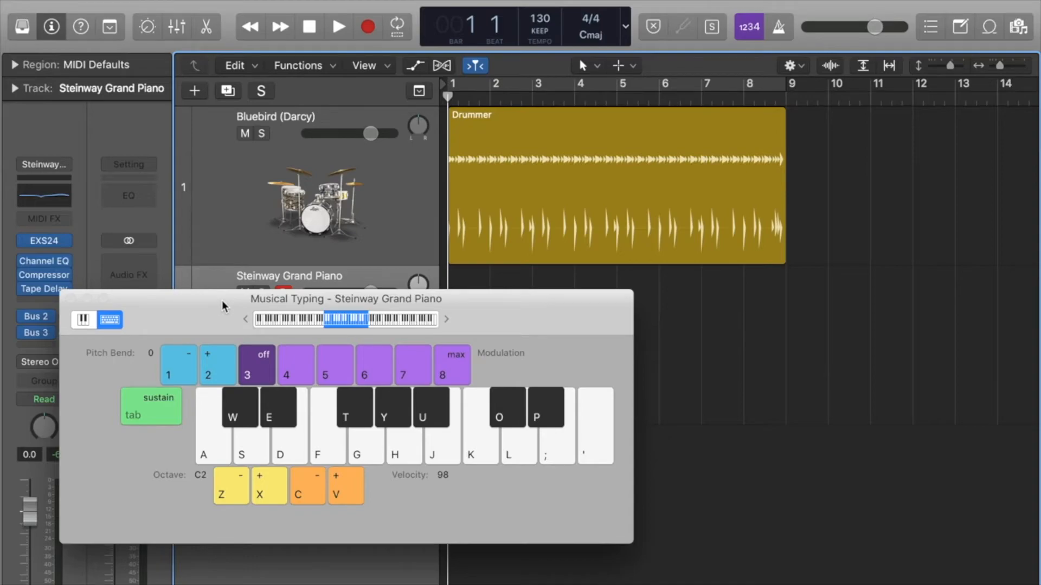
key(a)
key(d)
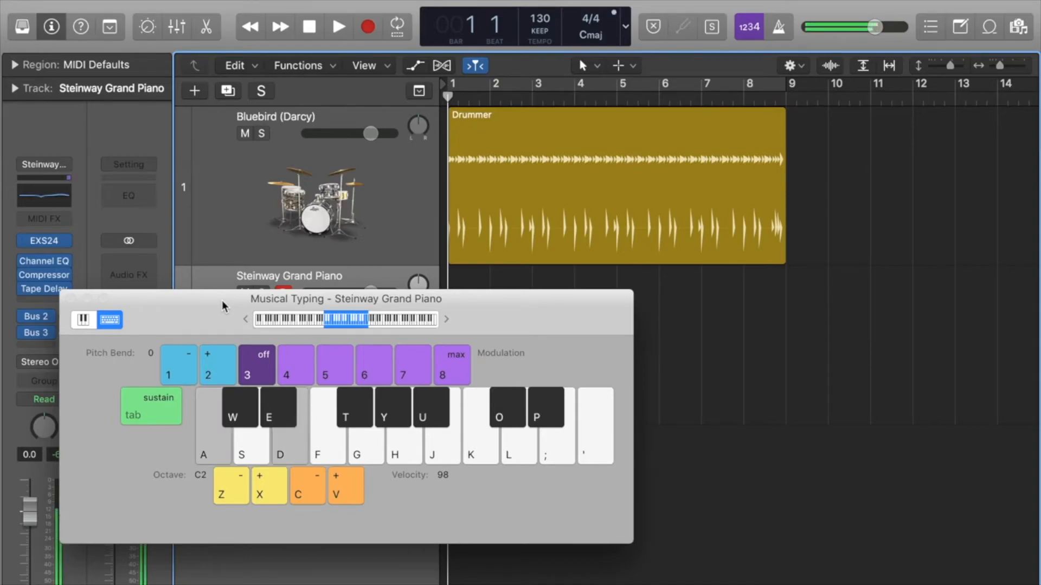
key(g)
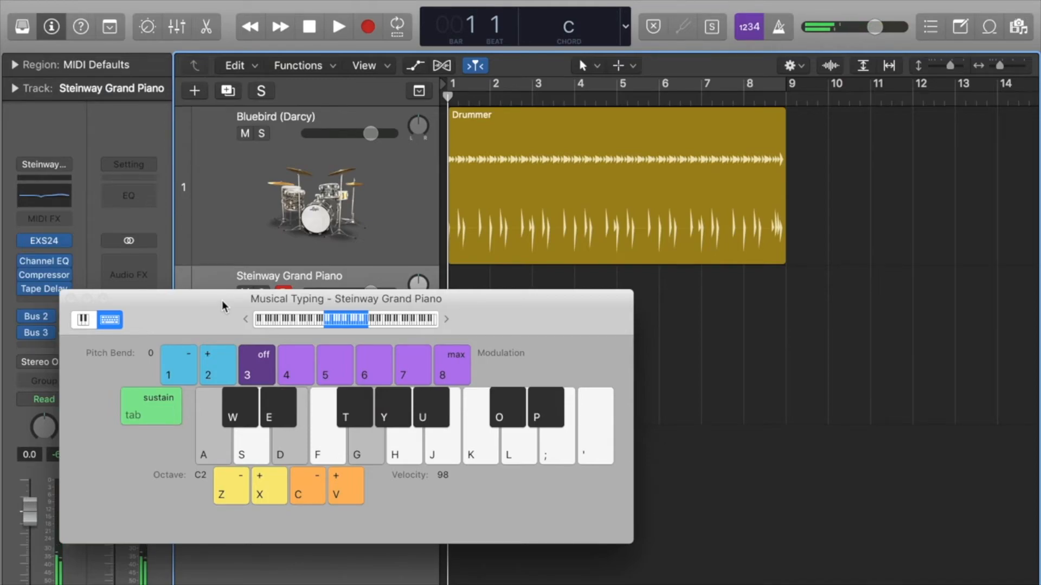
key(k)
key(a)
key(d)
key(g)
key(k)
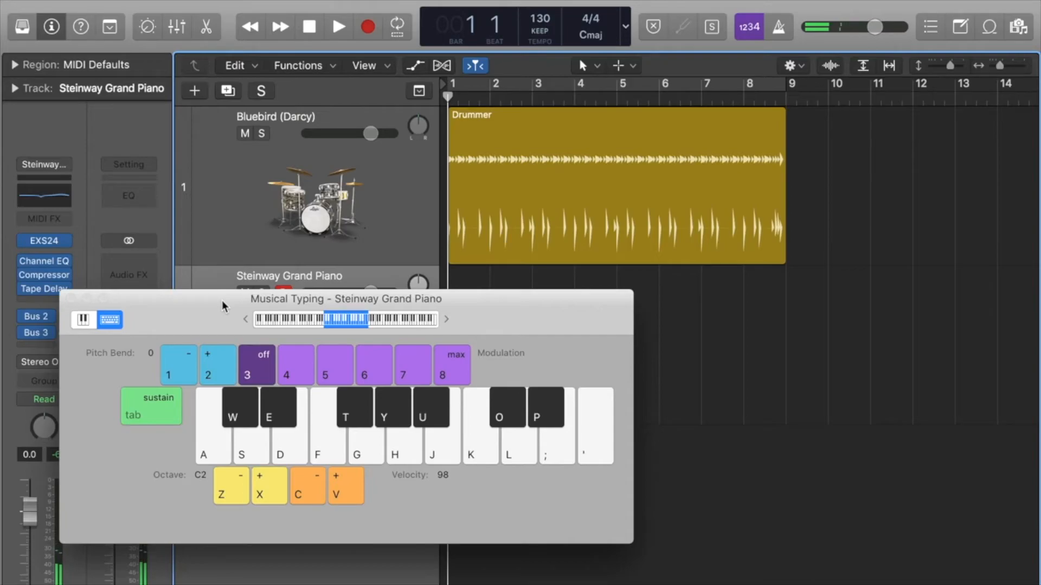
- Open Drum Kit Designer for the Bluebird drummer track, enlarge its view to 63%, and place it beside the Musical Typing keyboard
click(282, 241)
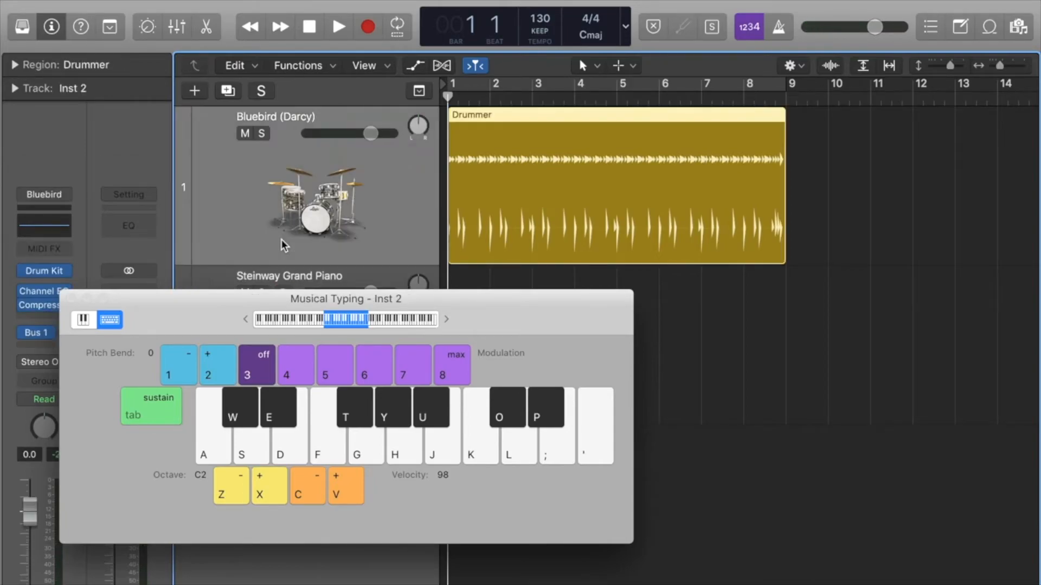
click(46, 271)
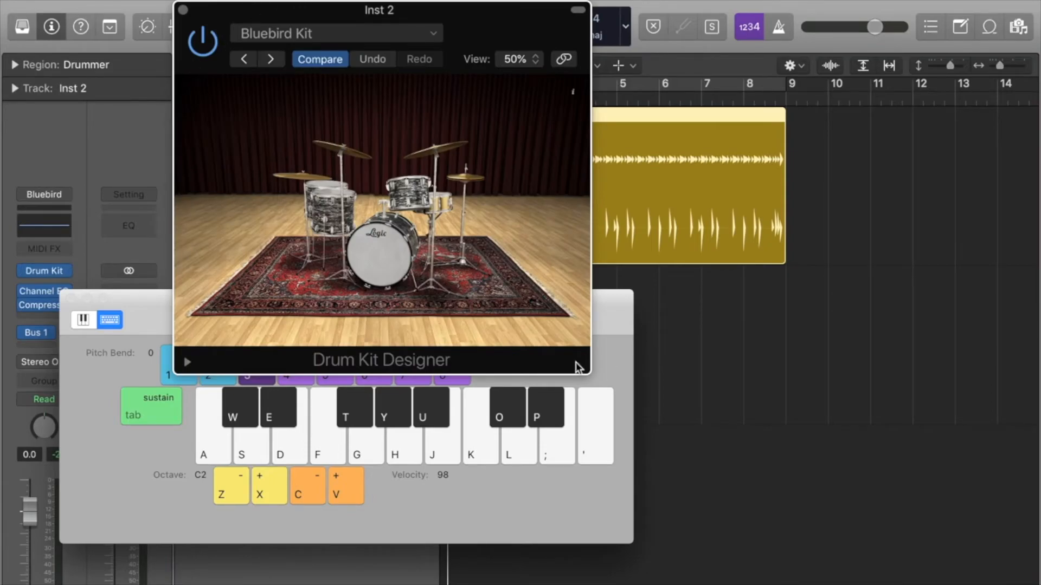
drag(589, 373, 649, 434)
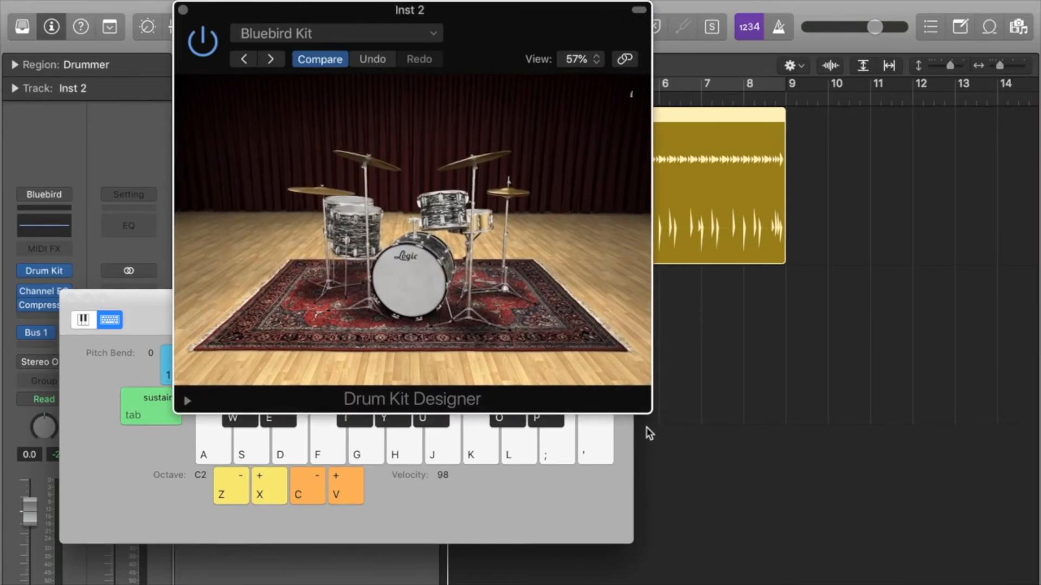
drag(362, 9, 664, 69)
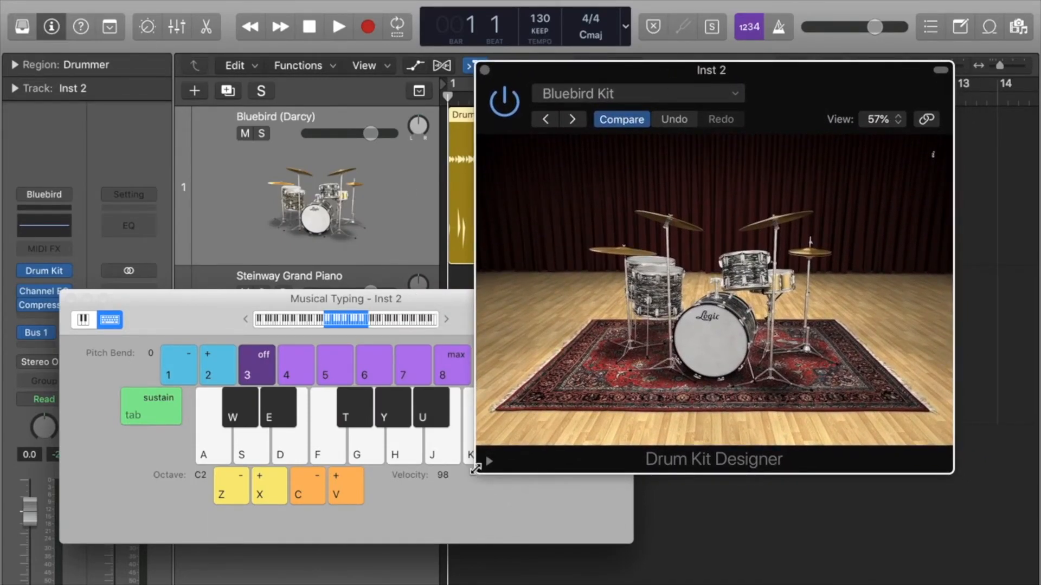
drag(478, 467, 433, 525)
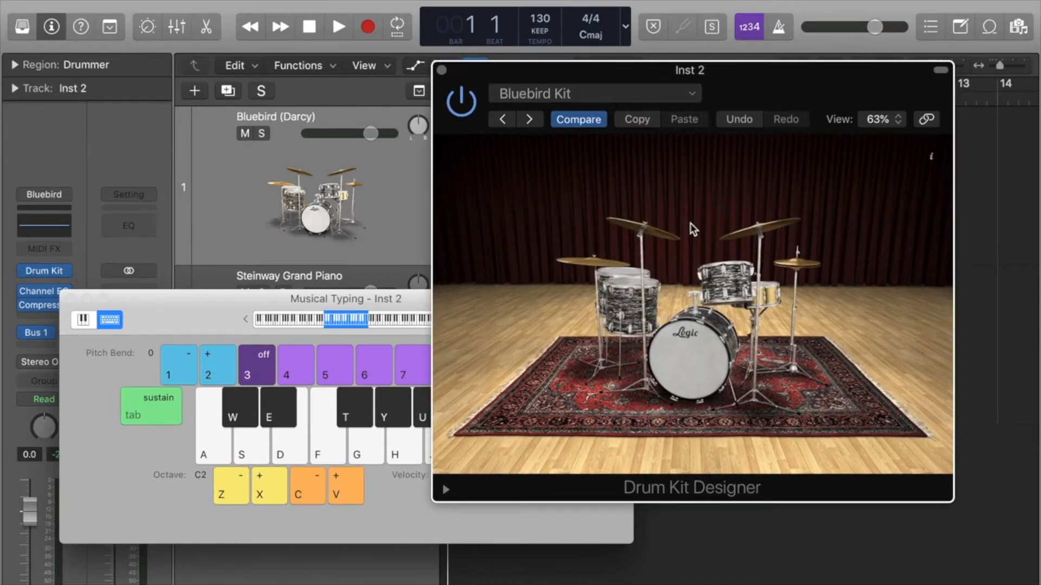
- Display the snare's edit controls in Drum Kit Designer and play a C major chord on the Steinway Grand Piano track
click(777, 304)
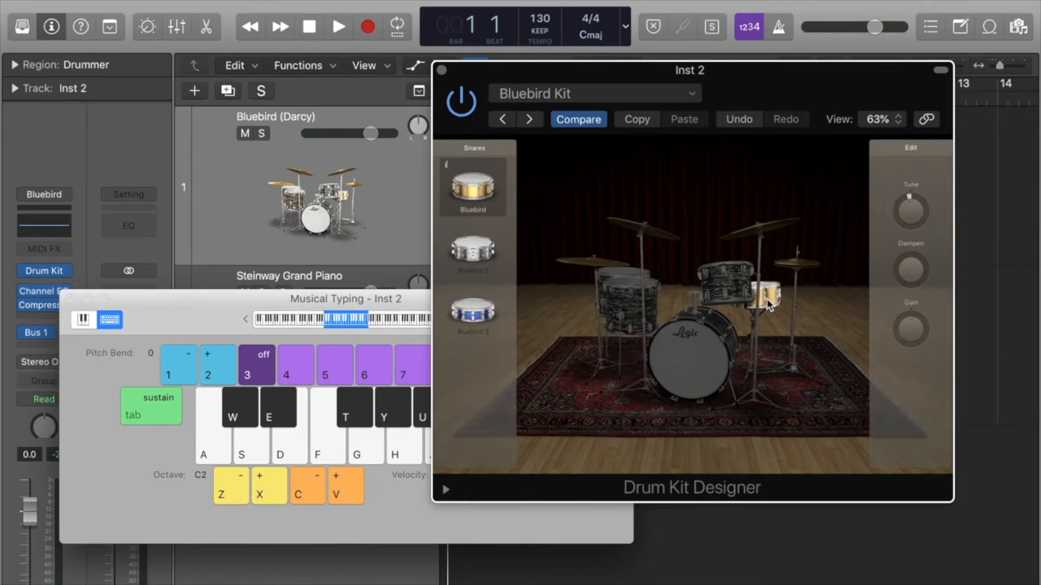
click(290, 281)
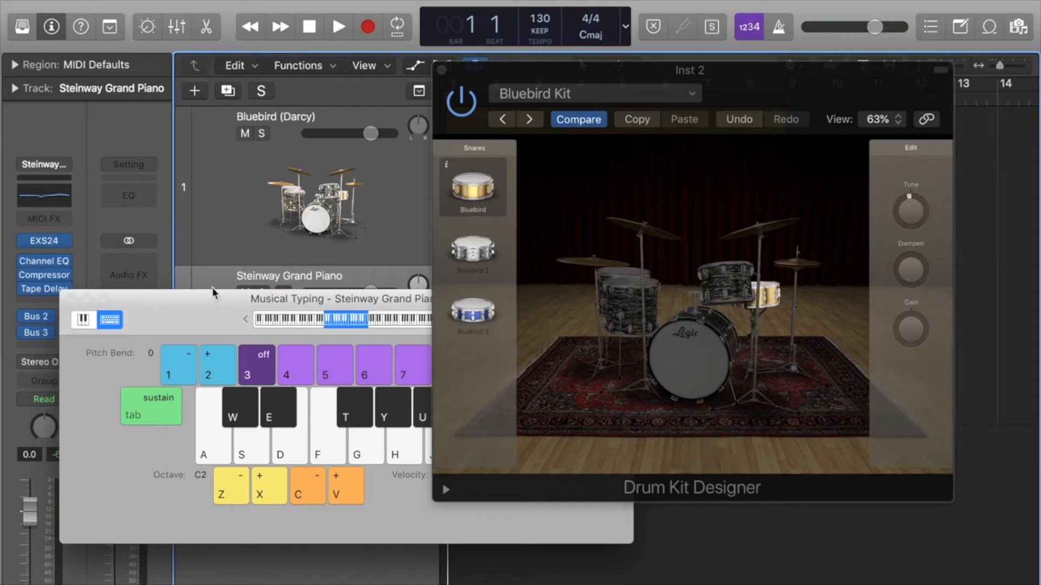
click(706, 72)
key(a)
key(d)
key(g)
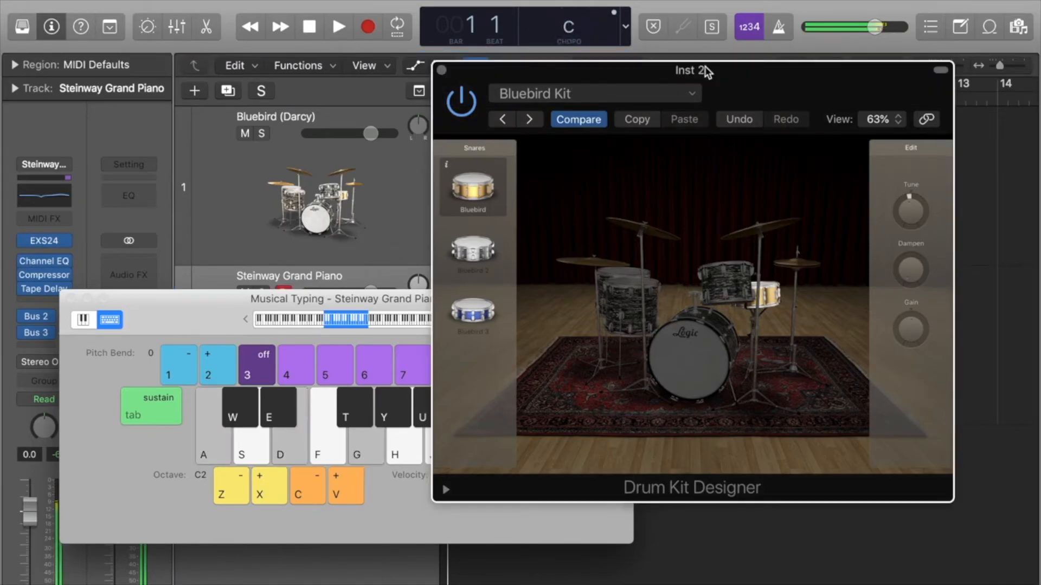
- Hit the snare in Drum Kit Designer repeatedly and compare its pitch with the piano's G note
click(764, 294)
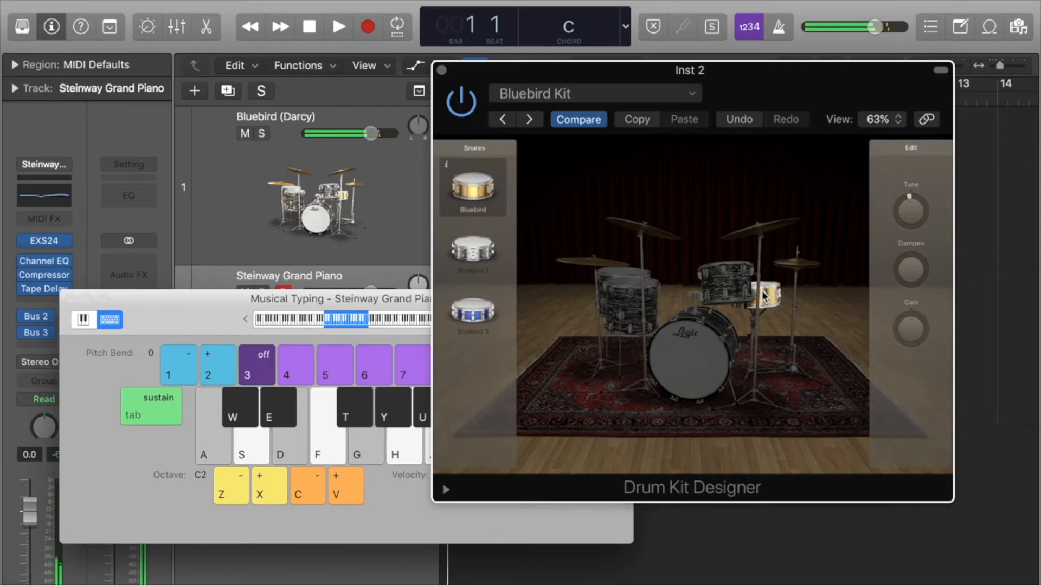
click(763, 296)
click(763, 296)
click(763, 296)
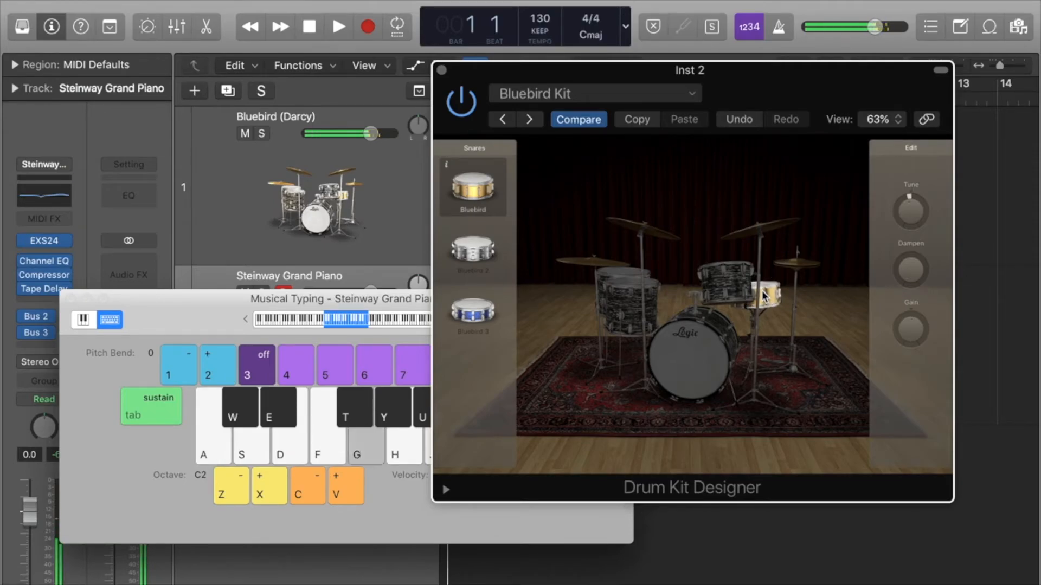
click(763, 296)
key(g)
click(763, 296)
key(g)
click(764, 295)
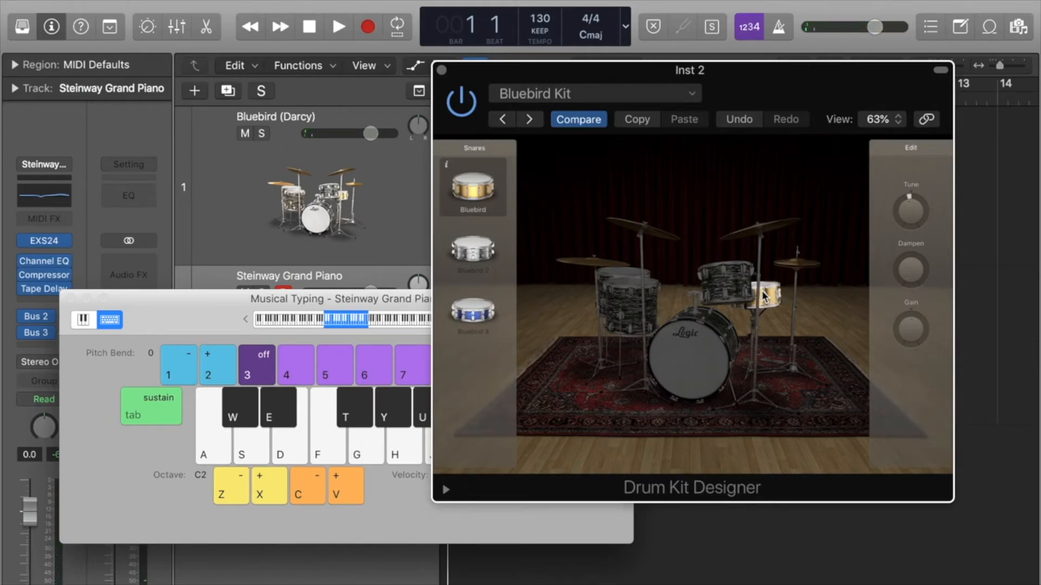
- Audition the snare before and after playing the full C major chord on the piano
click(764, 295)
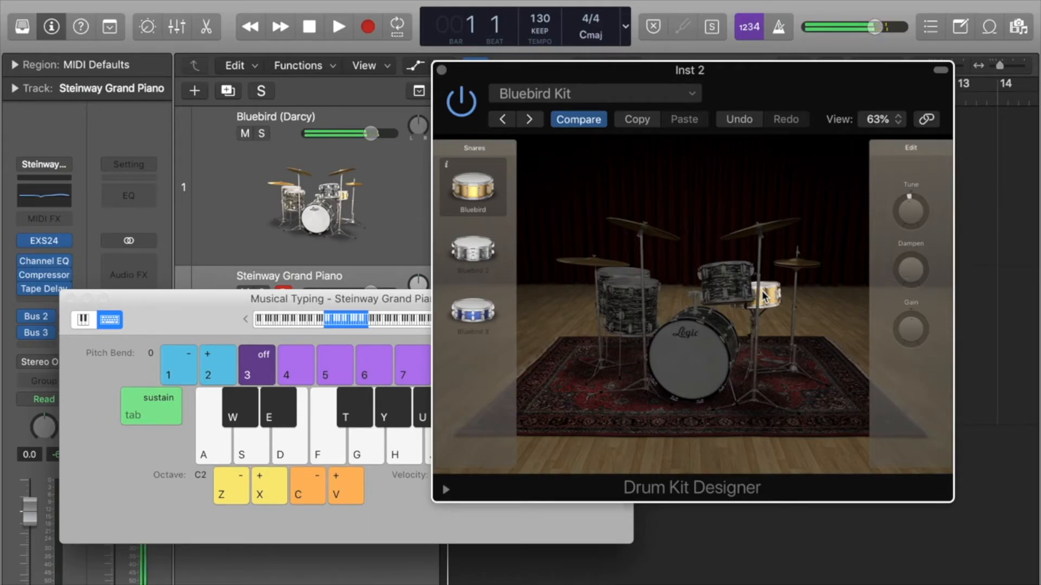
key(a)
key(d)
key(g)
click(763, 296)
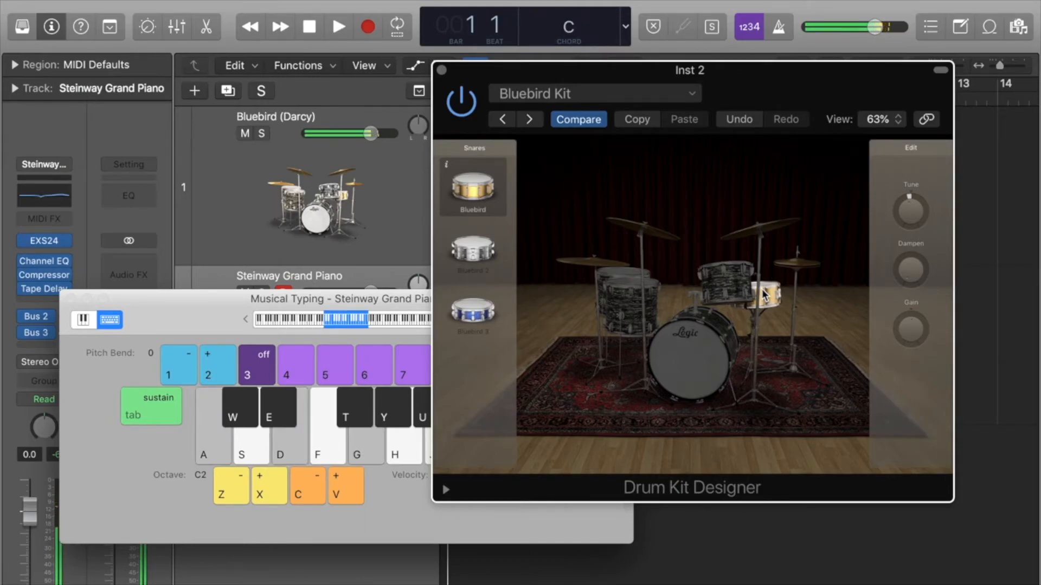
- Set the snare's Tune to -45 cent and check its pitch against the C major chord
mouse_move(907, 210)
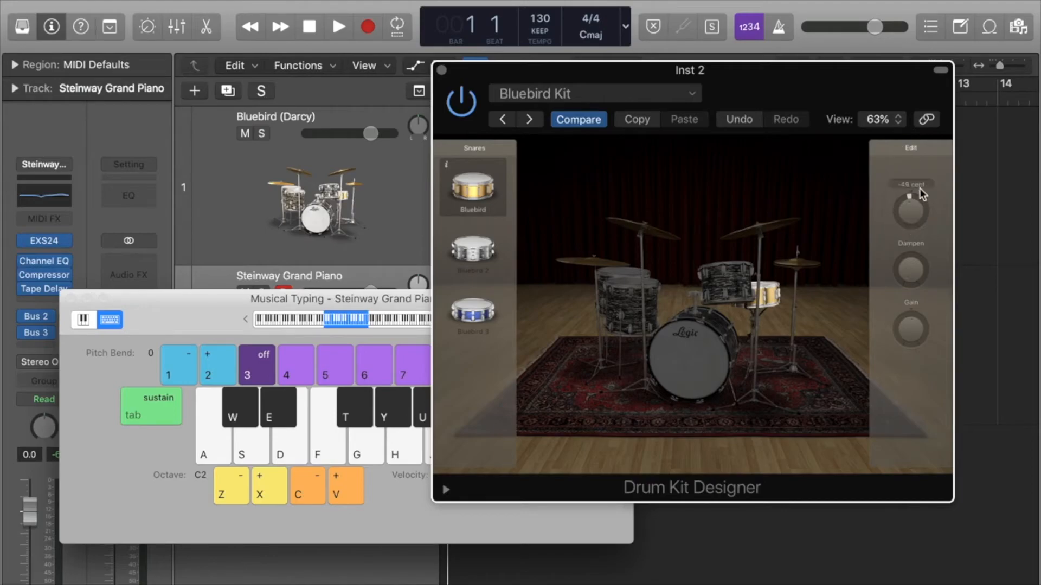
click(770, 298)
key(a)
key(d)
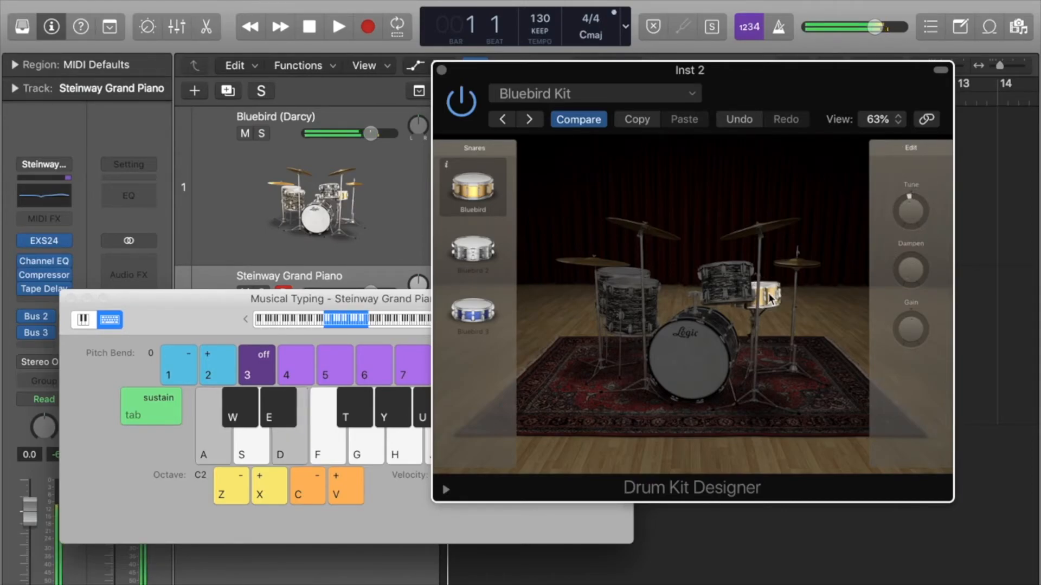
key(g)
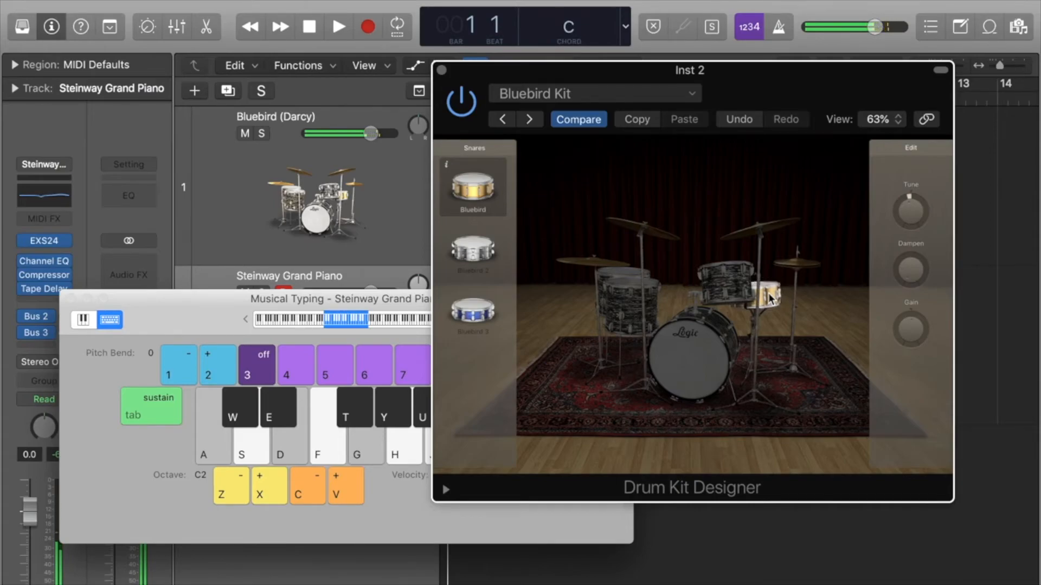
- Select the toms, set the High tom's Tune to +110 cent, and audition it against the chord and the G note
click(714, 282)
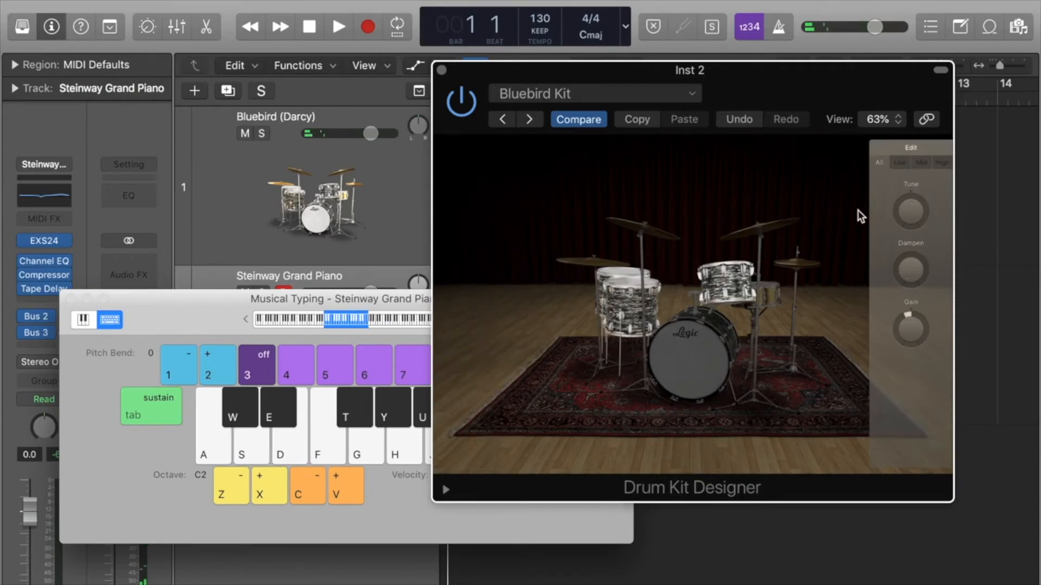
click(943, 164)
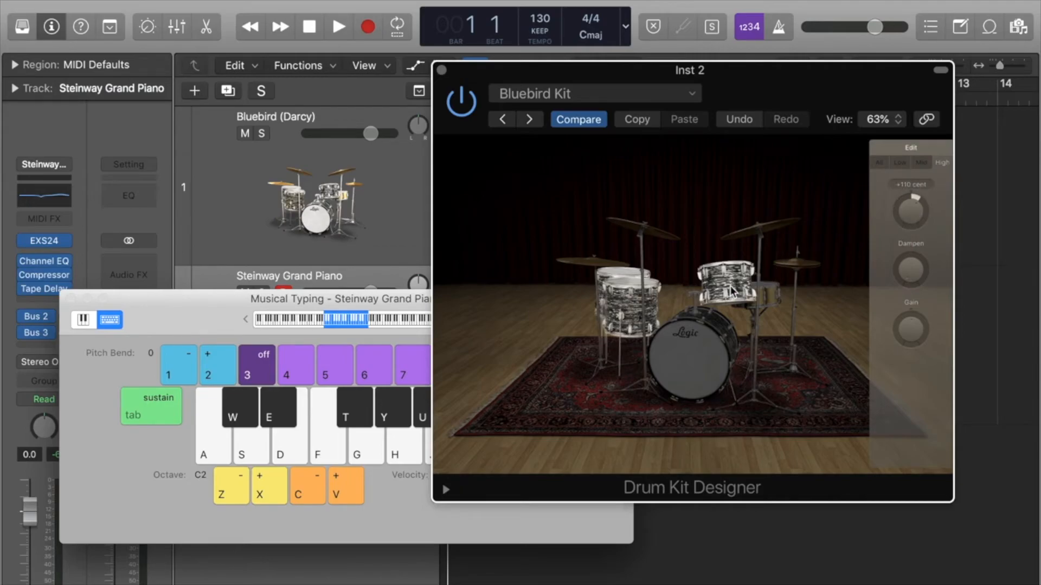
click(625, 311)
click(731, 288)
key(a+d+g)
click(731, 291)
click(731, 292)
click(731, 291)
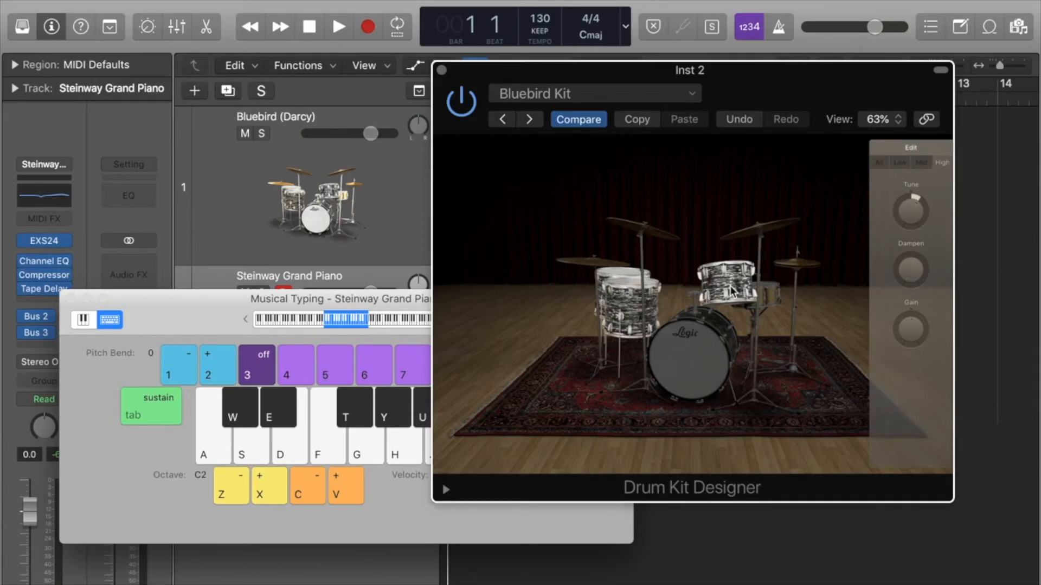
click(732, 291)
key(g)
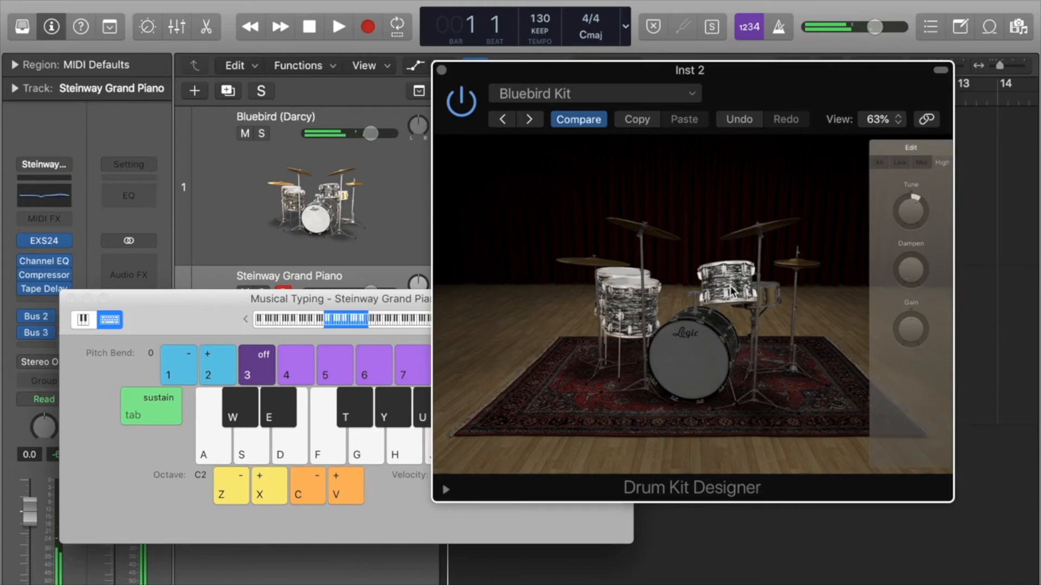
- Raise the High tom's Tune to +117 cent and check it against the G note and the C major chord
mouse_move(917, 218)
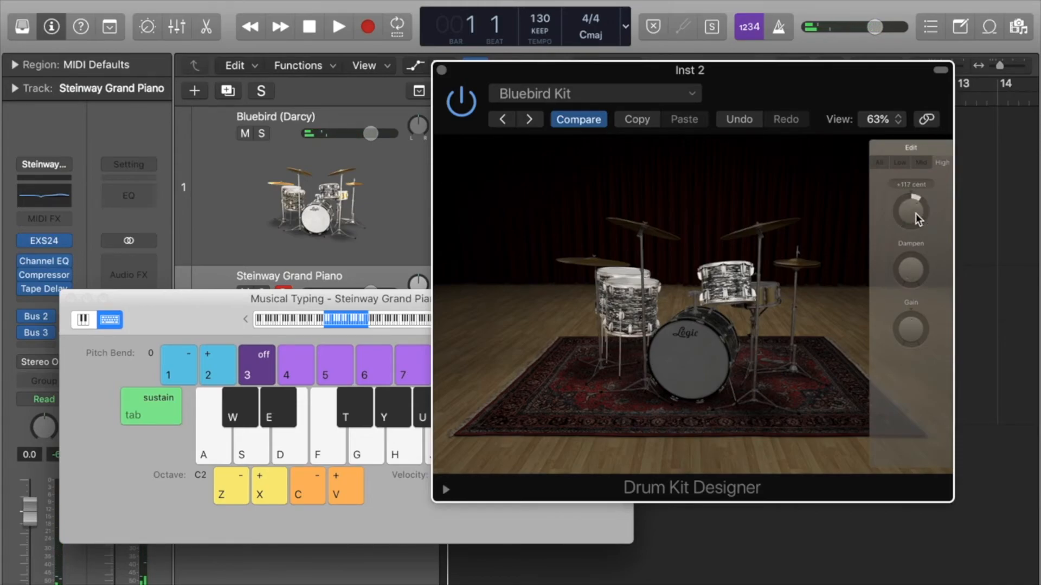
click(733, 276)
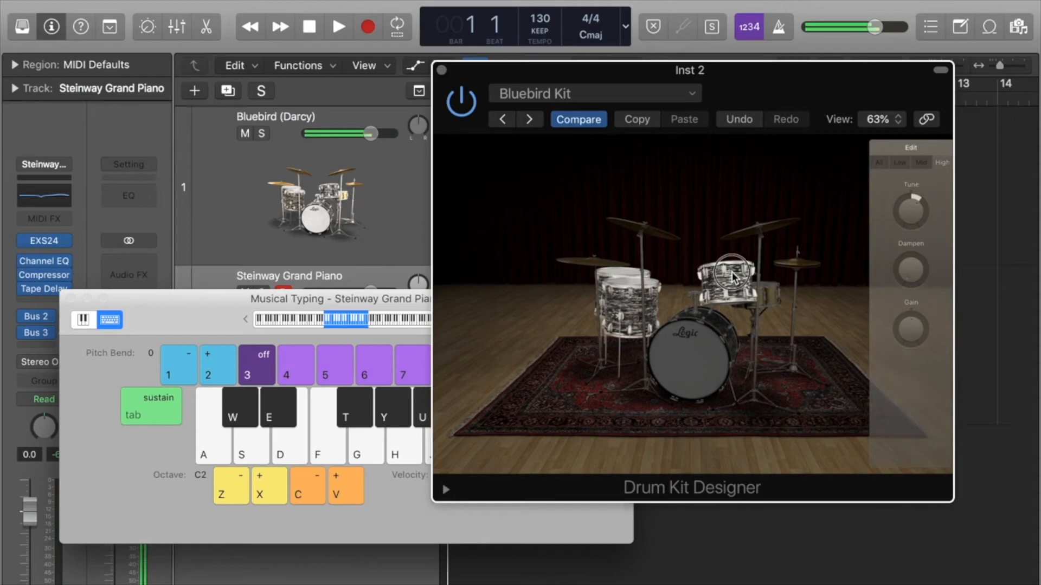
key(g)
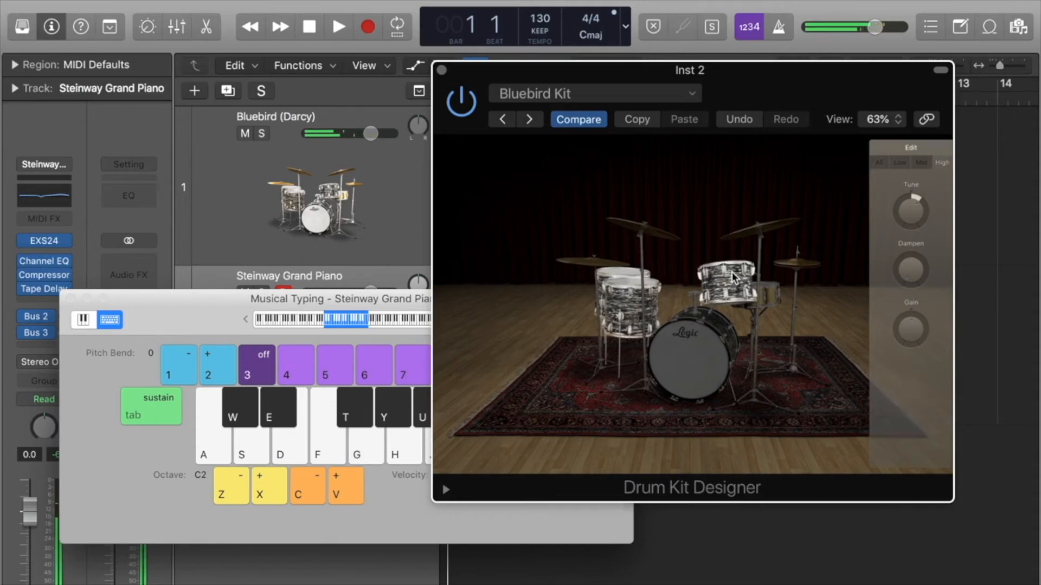
key(a)
key(d)
key(g)
click(732, 276)
click(733, 276)
- Switch the tom edit target to the Mid tom and audition it against the E note on the piano
click(618, 301)
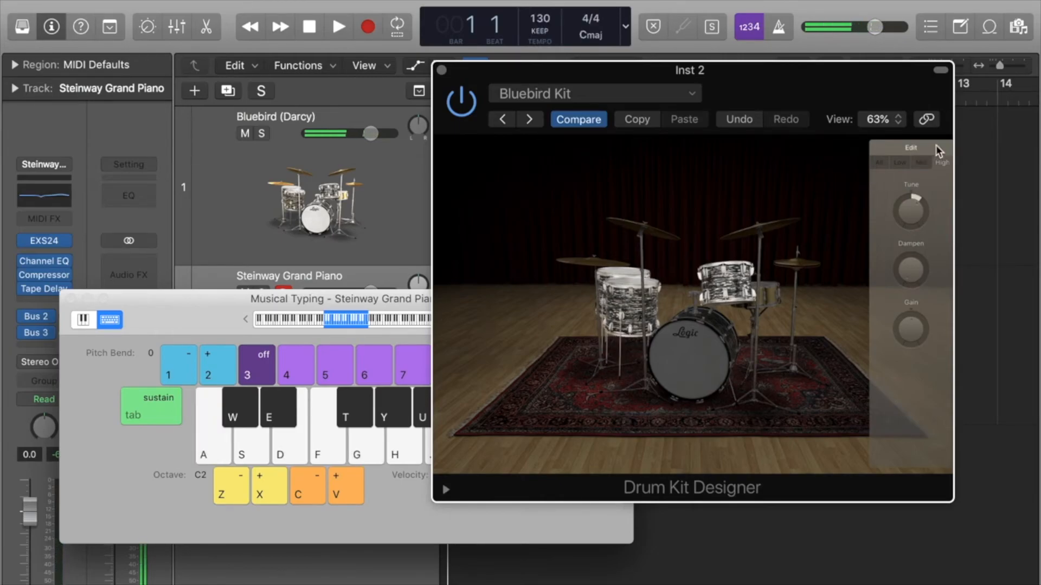
click(922, 162)
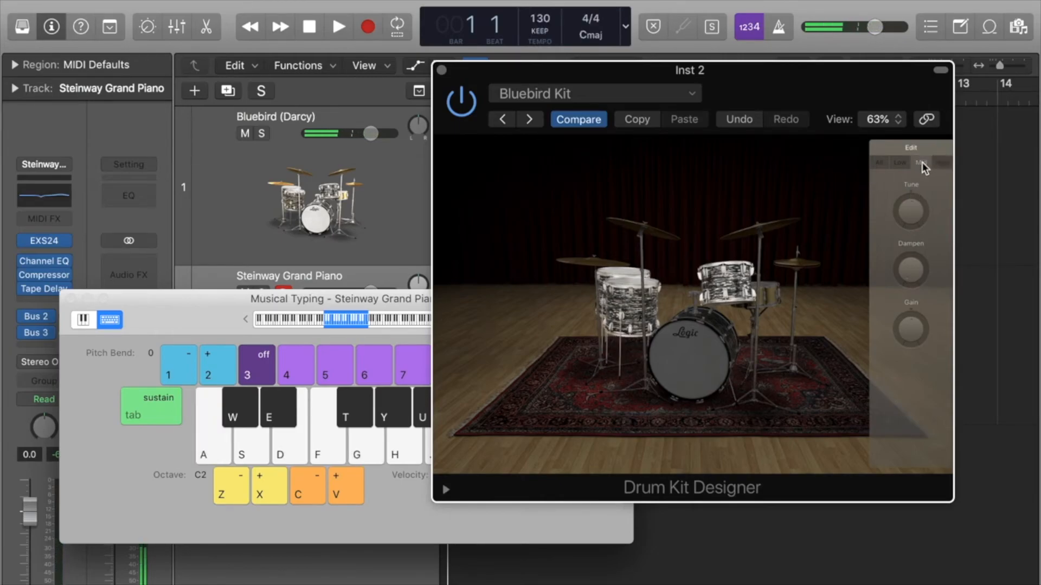
click(620, 319)
key(d)
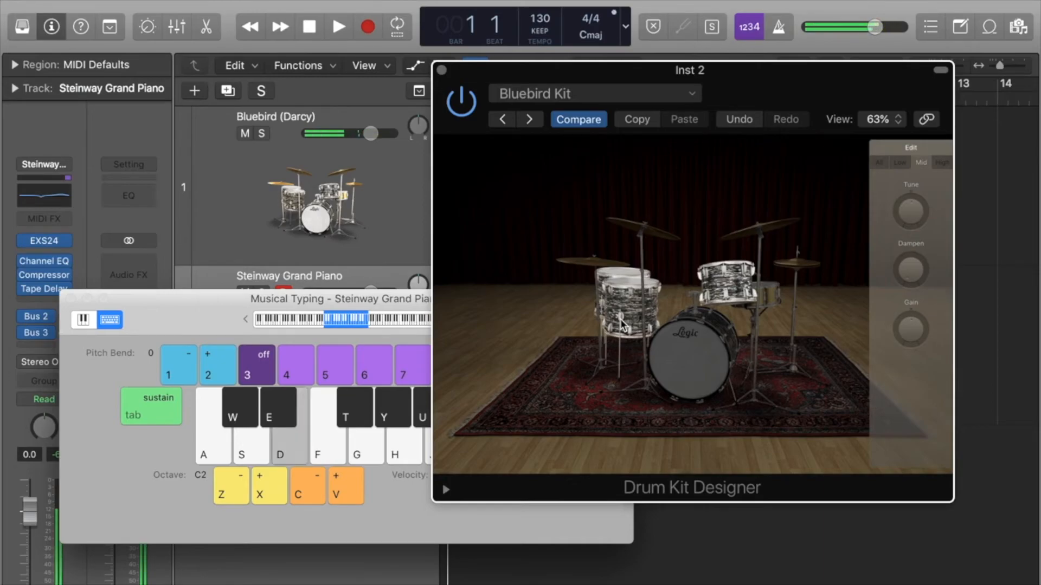
key(d)
click(622, 324)
- Set the Mid tom's Tune to +17 cent and audition it
mouse_move(913, 209)
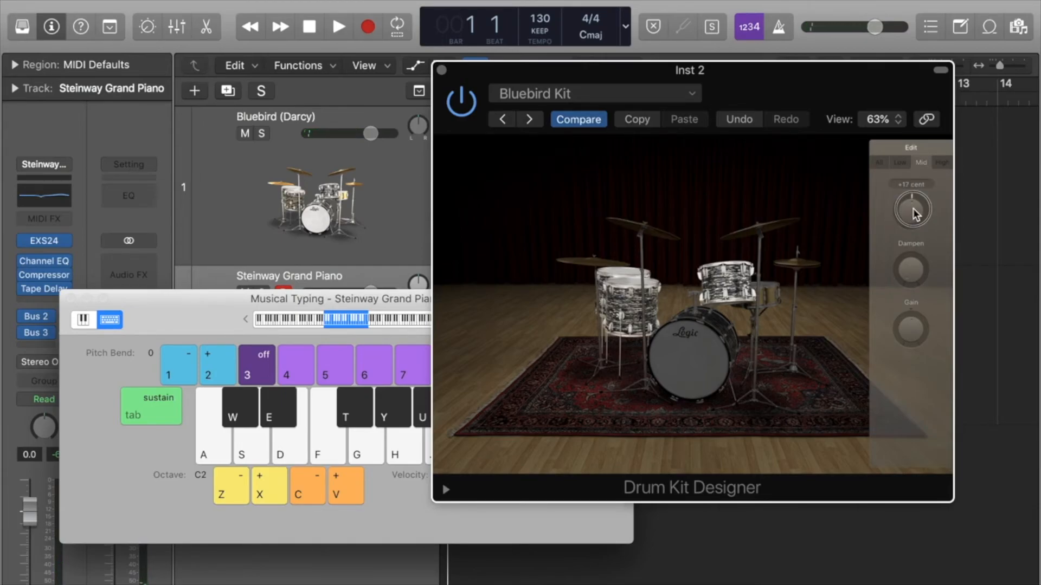
drag(913, 208, 815, 236)
click(643, 308)
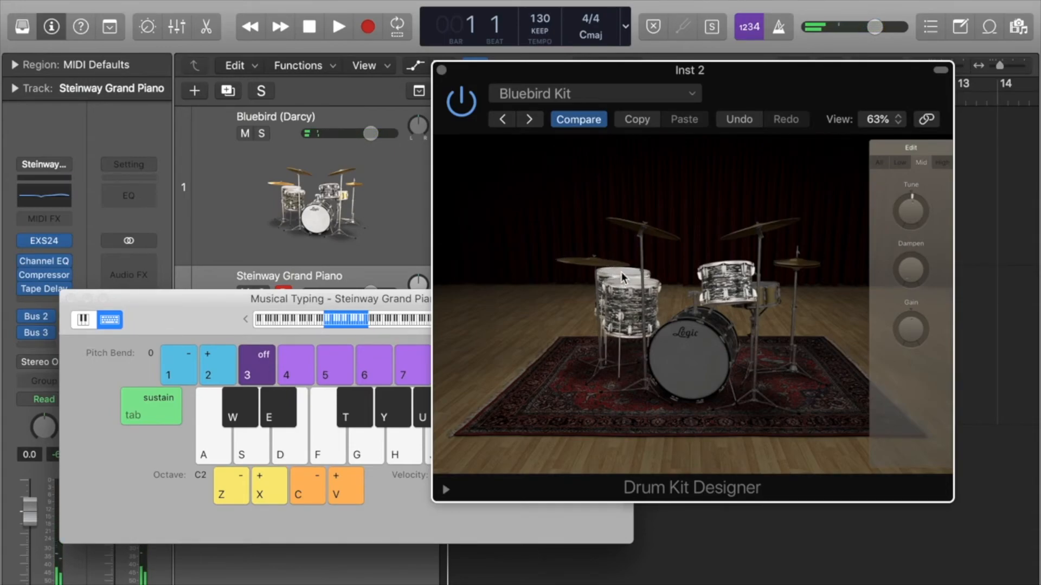
- Set the Low tom's Tune to +75 cent and check it against the C note on the piano
click(898, 162)
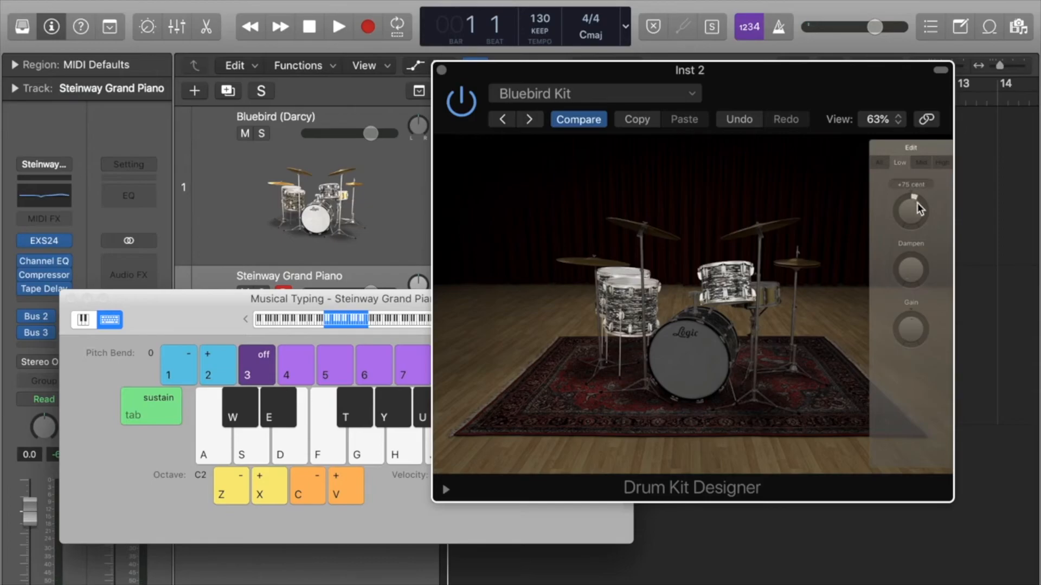
click(639, 274)
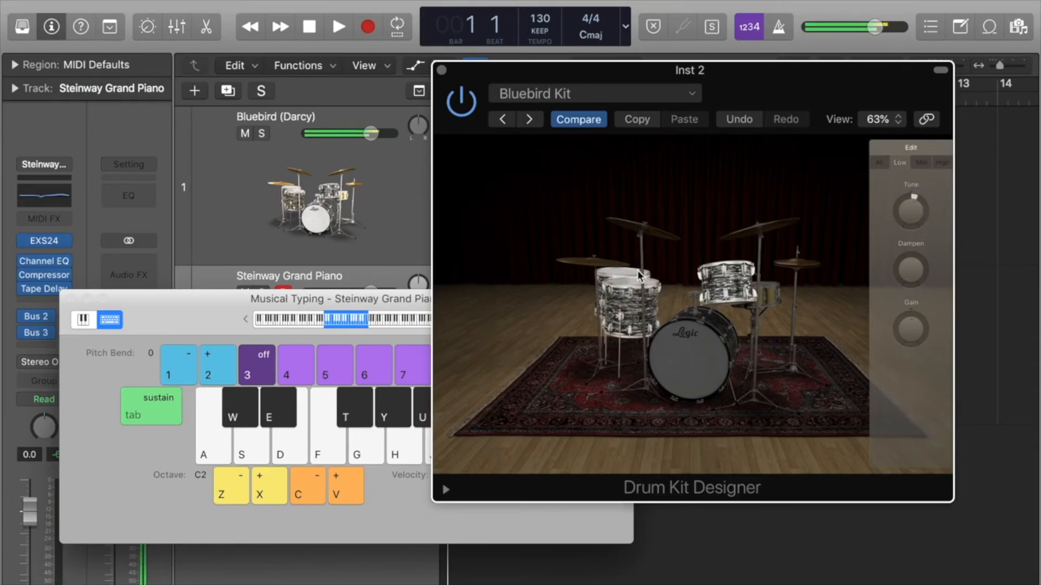
key(a)
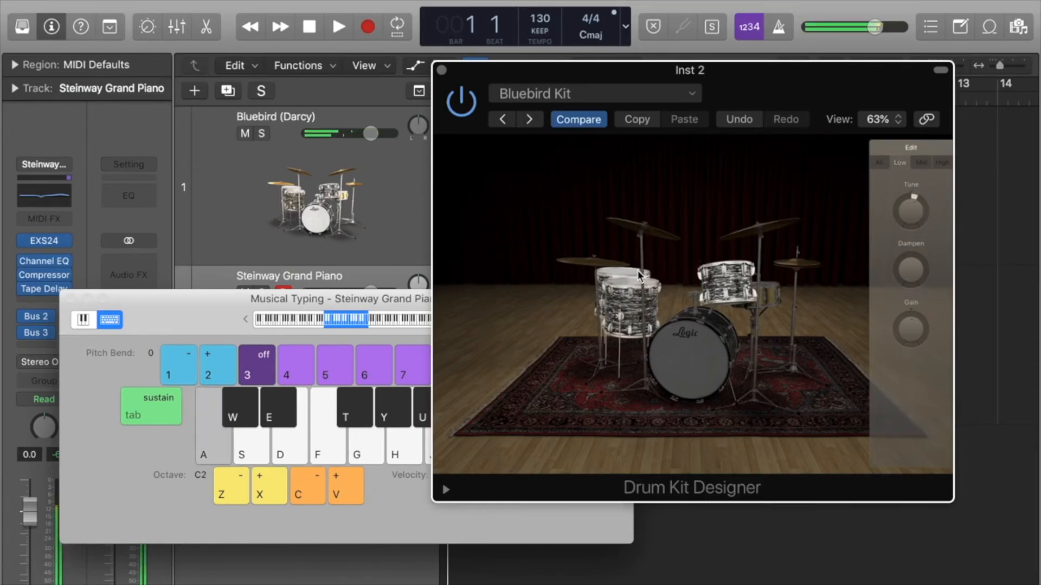
click(639, 272)
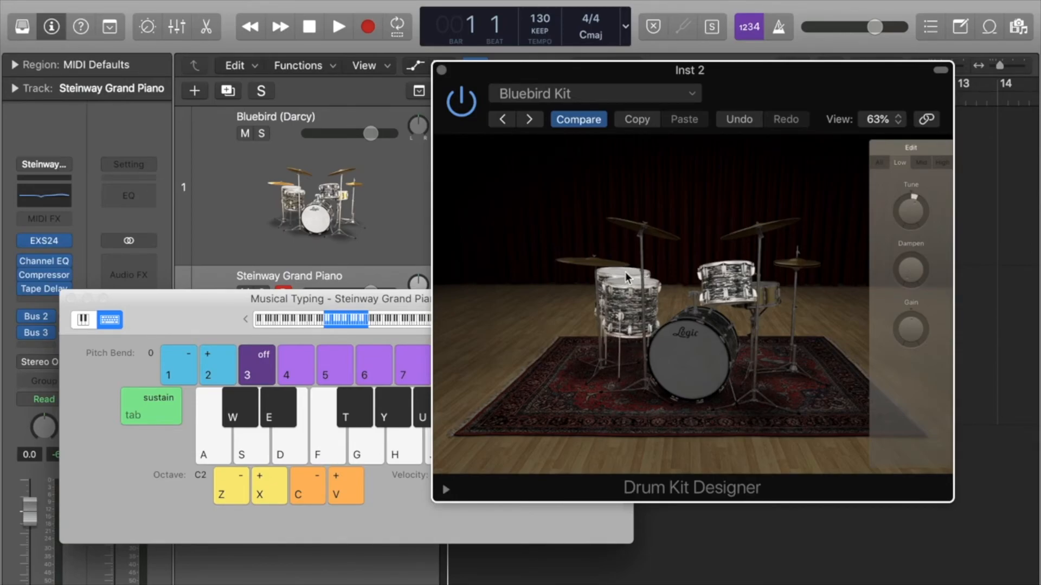
- Play the C major chord on the piano and audition the three toms against it
key(a)
key(d)
key(g)
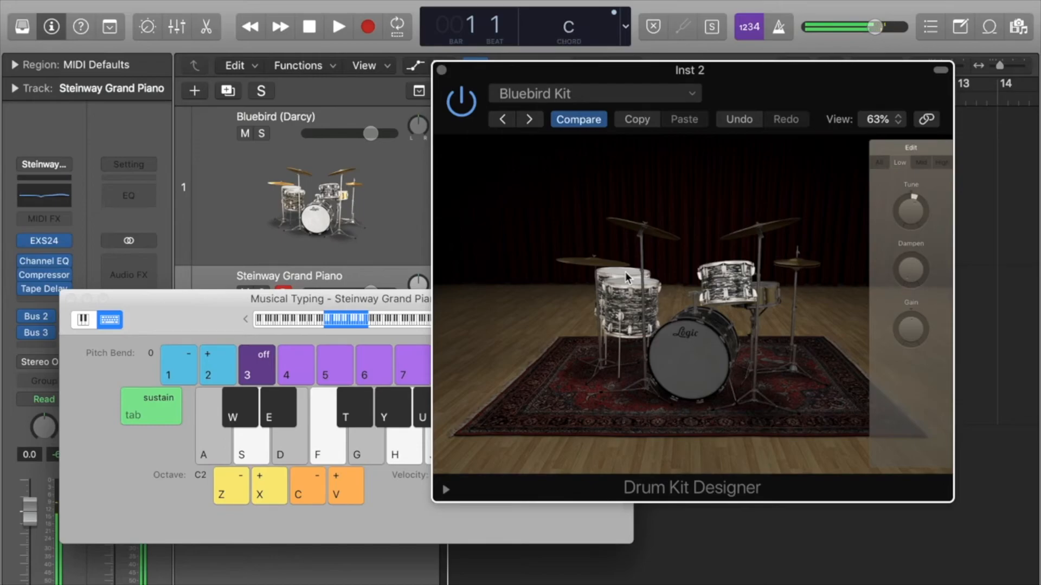
click(625, 272)
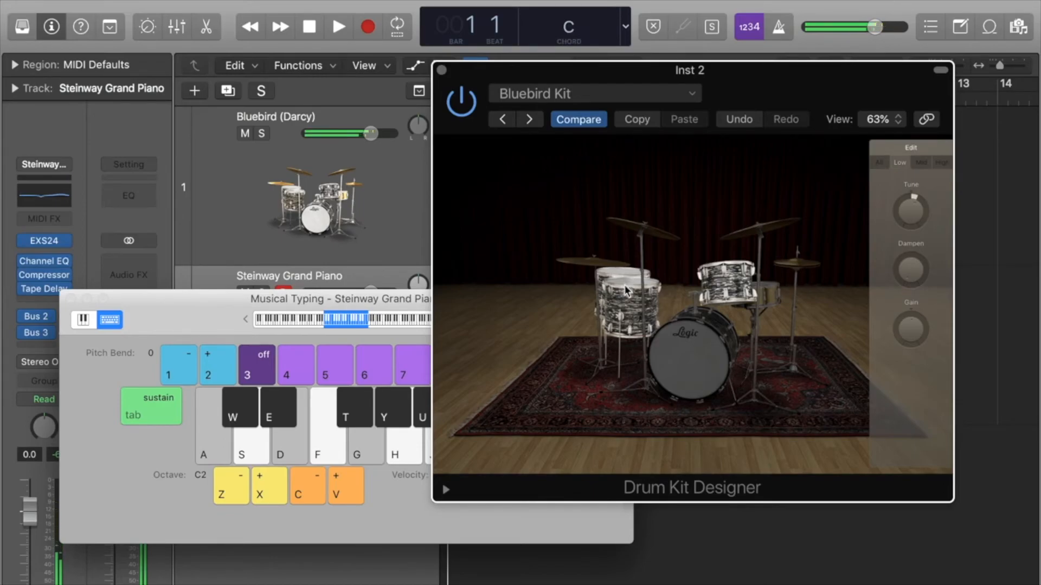
click(625, 300)
click(746, 287)
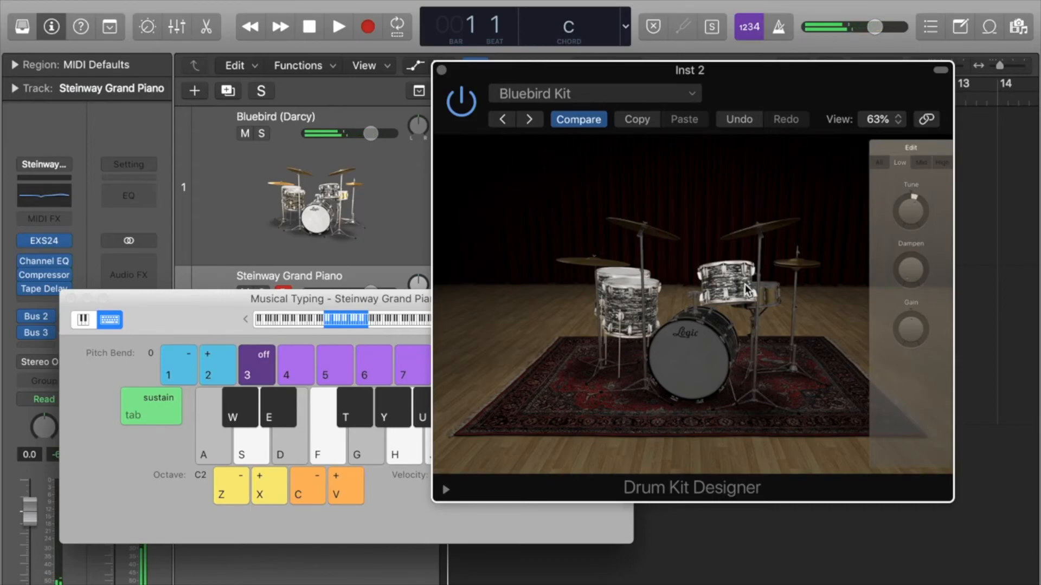
click(629, 274)
click(633, 296)
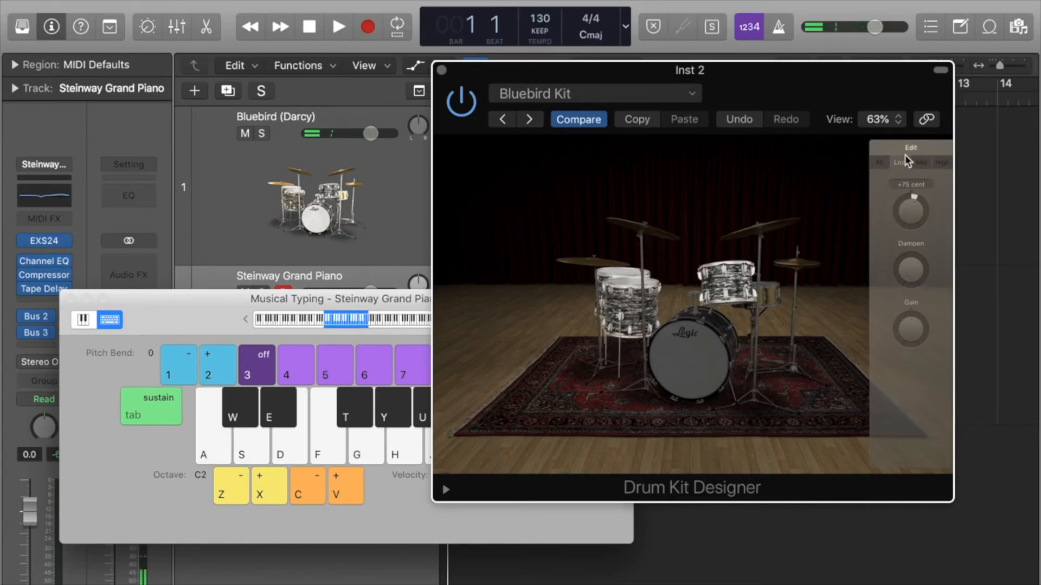
- Raise the Mid tom's Tune to +68 cent and audition all the toms one after another
click(921, 162)
drag(915, 214, 915, 208)
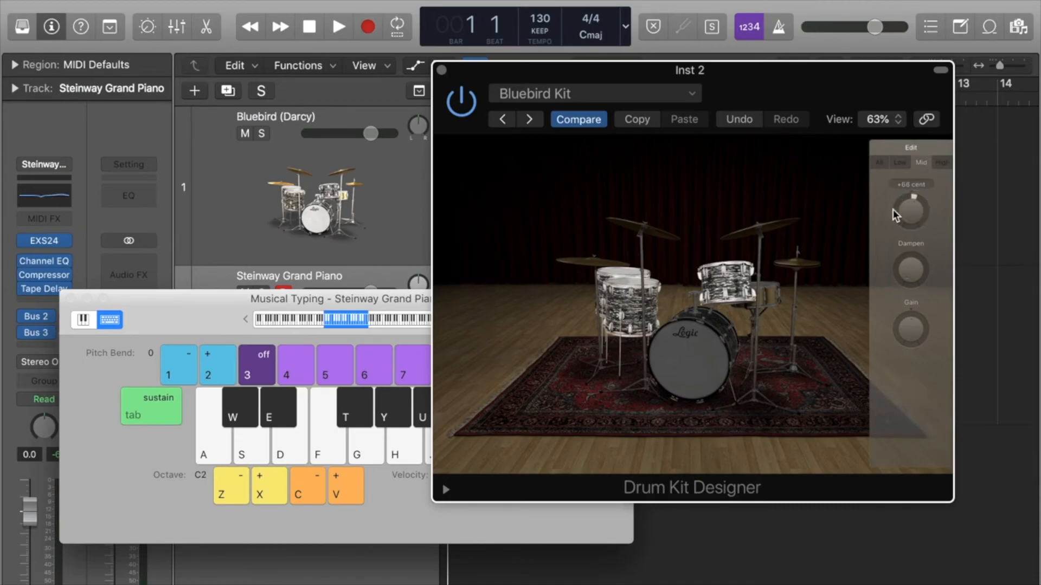
click(629, 305)
click(628, 272)
click(629, 292)
click(631, 293)
click(730, 291)
click(731, 290)
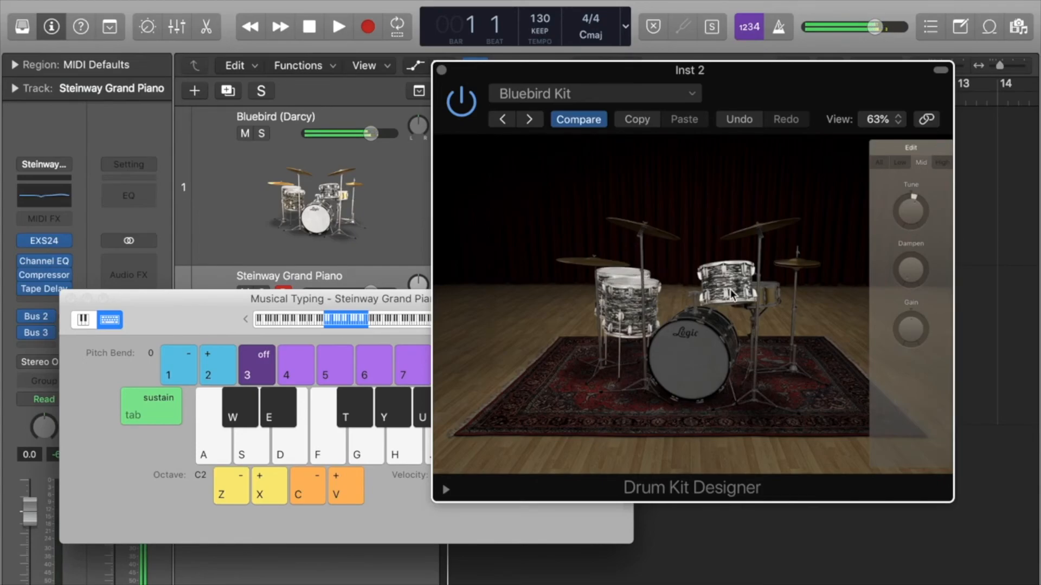
click(731, 290)
click(640, 290)
click(630, 275)
click(620, 293)
- Recheck the retuned toms from high to low against the C major chord
key(g)
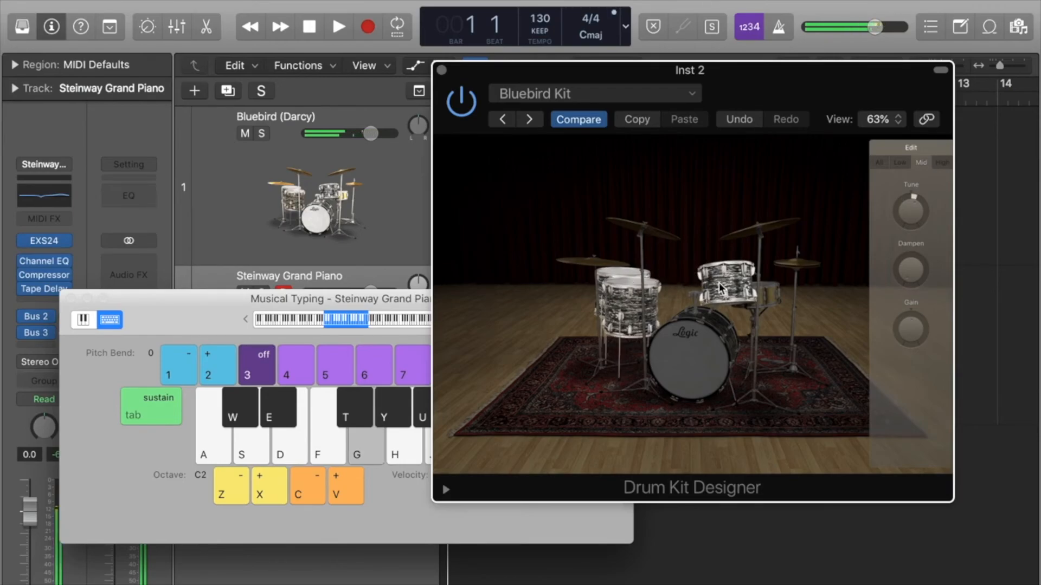
key(d)
key(a)
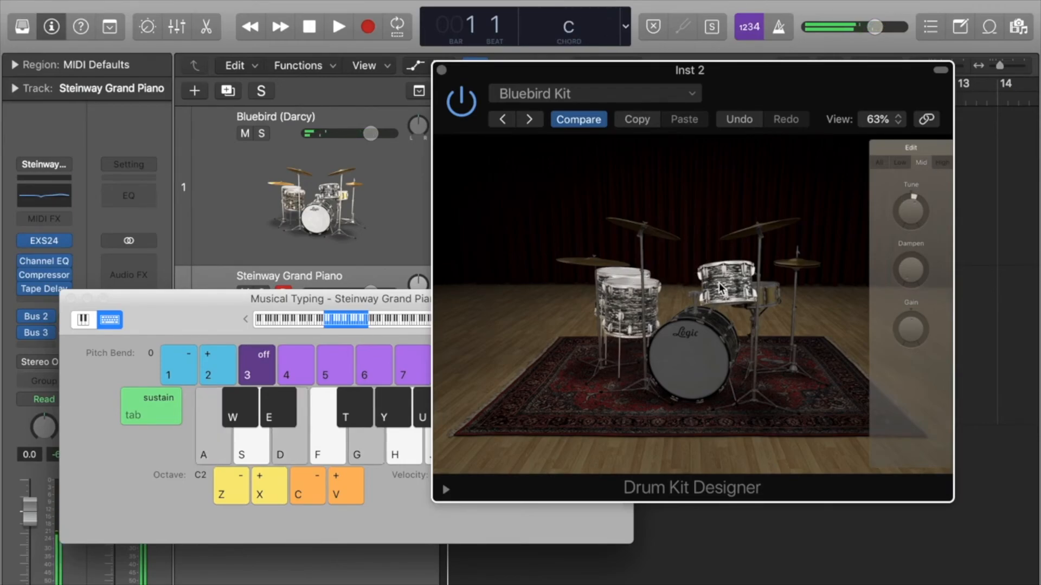
click(720, 289)
click(633, 286)
click(629, 276)
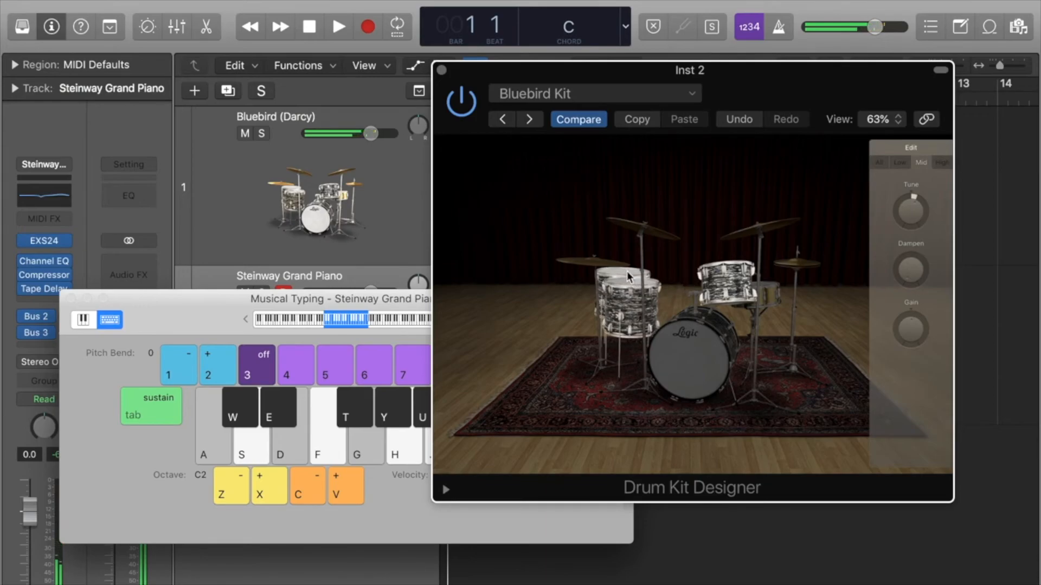
- Select the snare and audition it together with the C major chord
click(772, 294)
key(d)
key(g)
key(a)
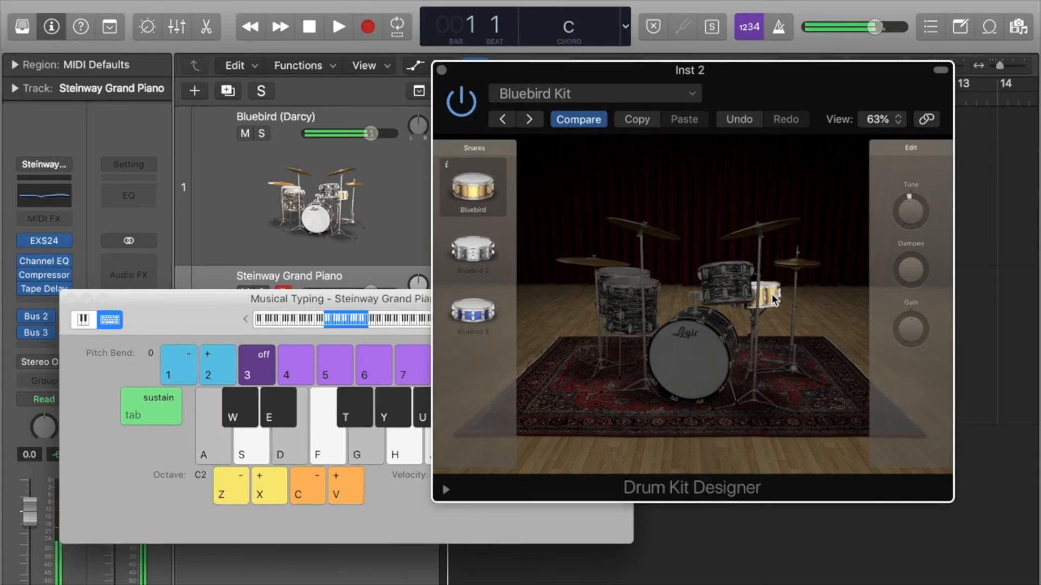
- Audition the kick drum repeatedly on its own and over the C major chord, and return to the toms
click(670, 372)
click(670, 371)
click(670, 372)
click(670, 372)
click(670, 372)
click(670, 372)
click(670, 372)
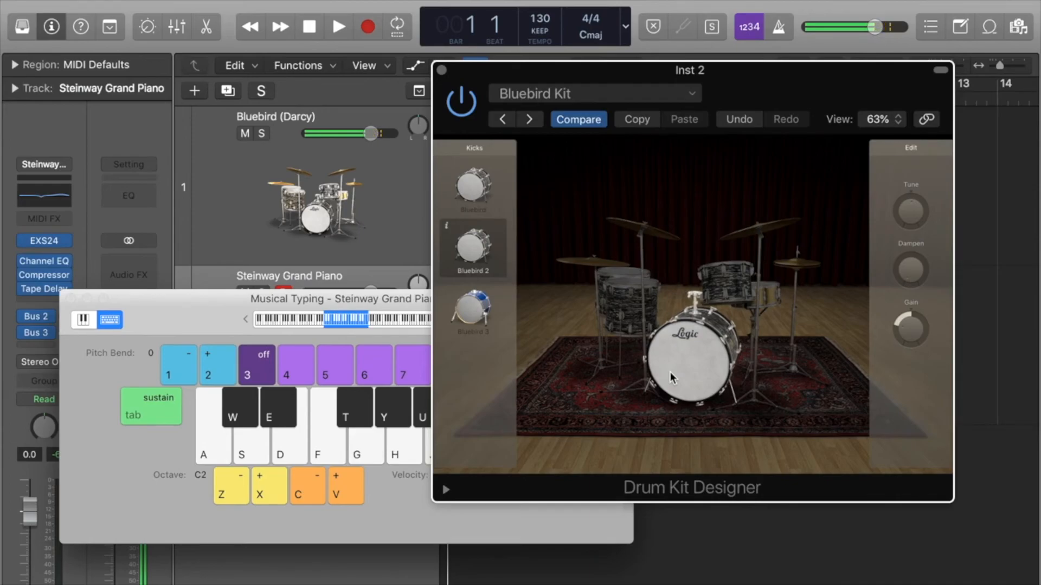
key(a)
key(d)
key(g)
click(670, 372)
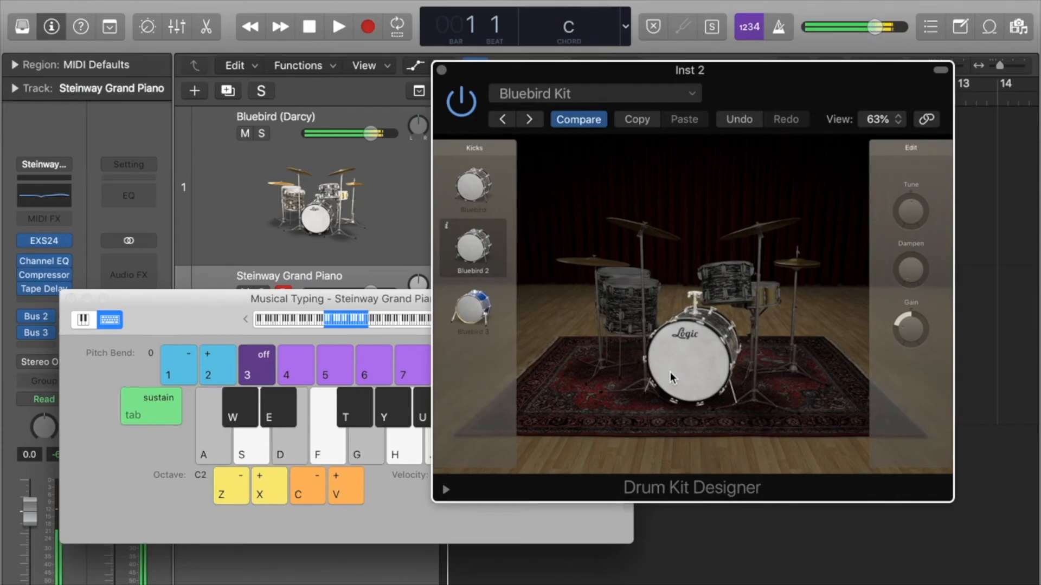
click(720, 296)
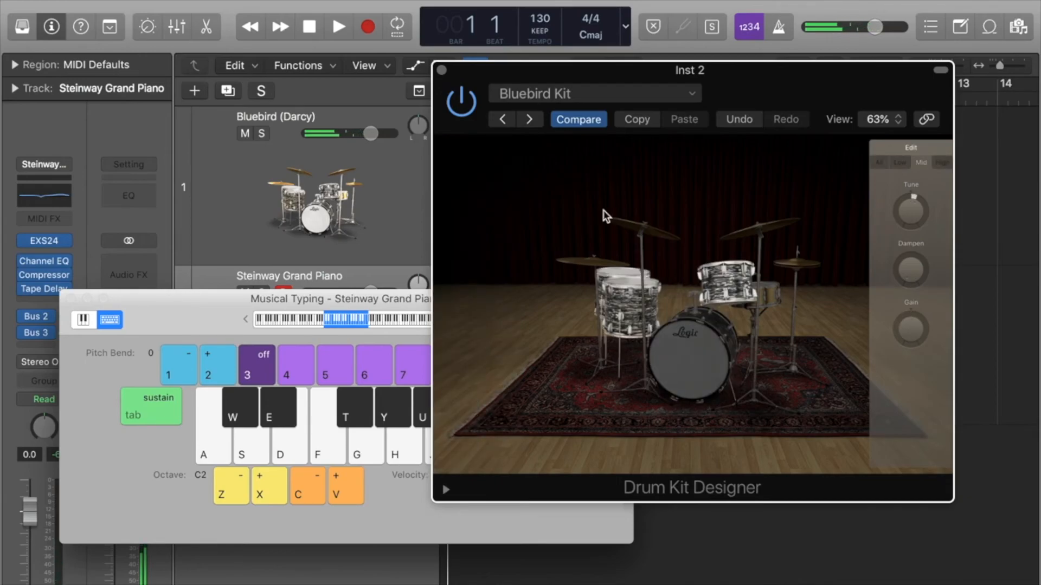